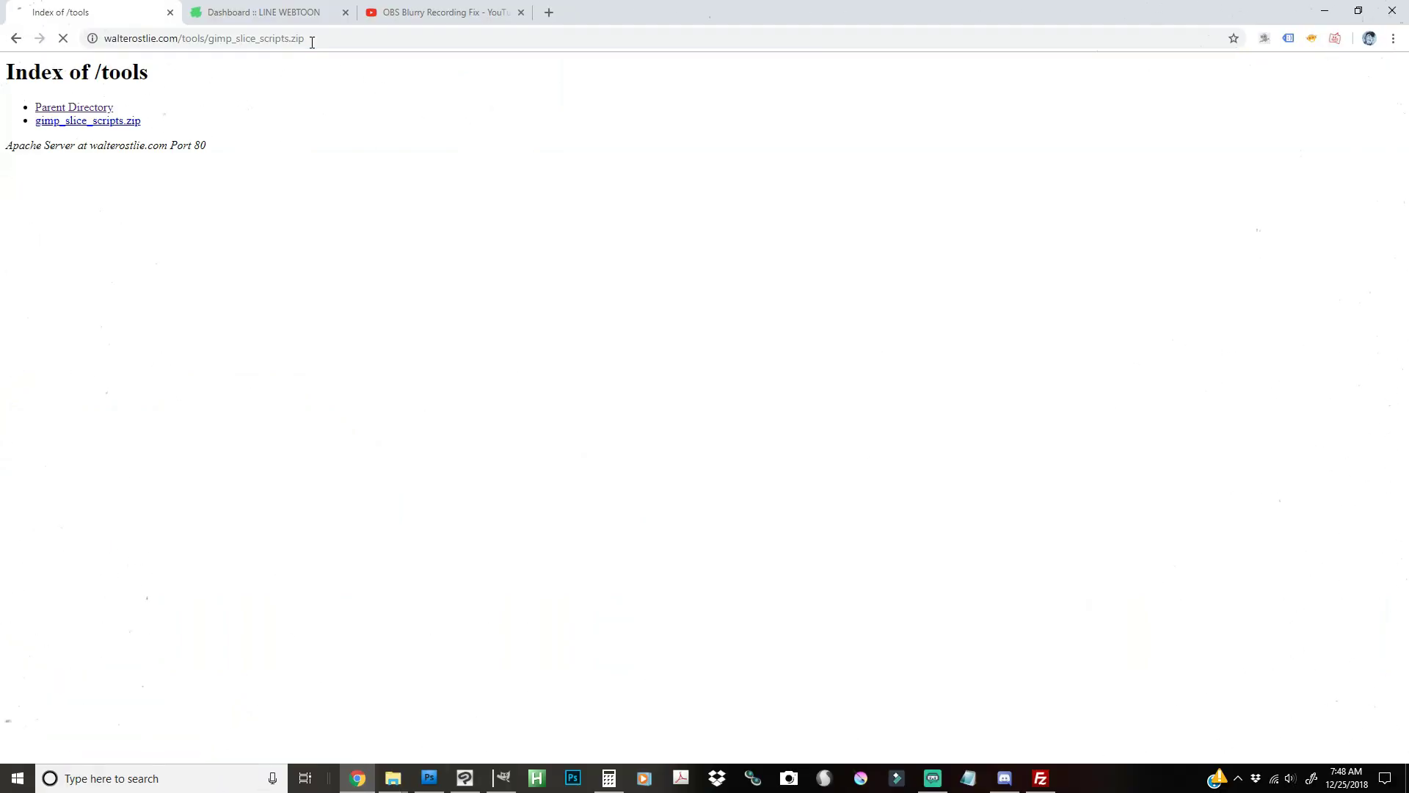
Download the gimp_slice_scripts zip and copy guides-every-x-pixel.scm and saveall.scm out of it.
key(Return)
click(123, 744)
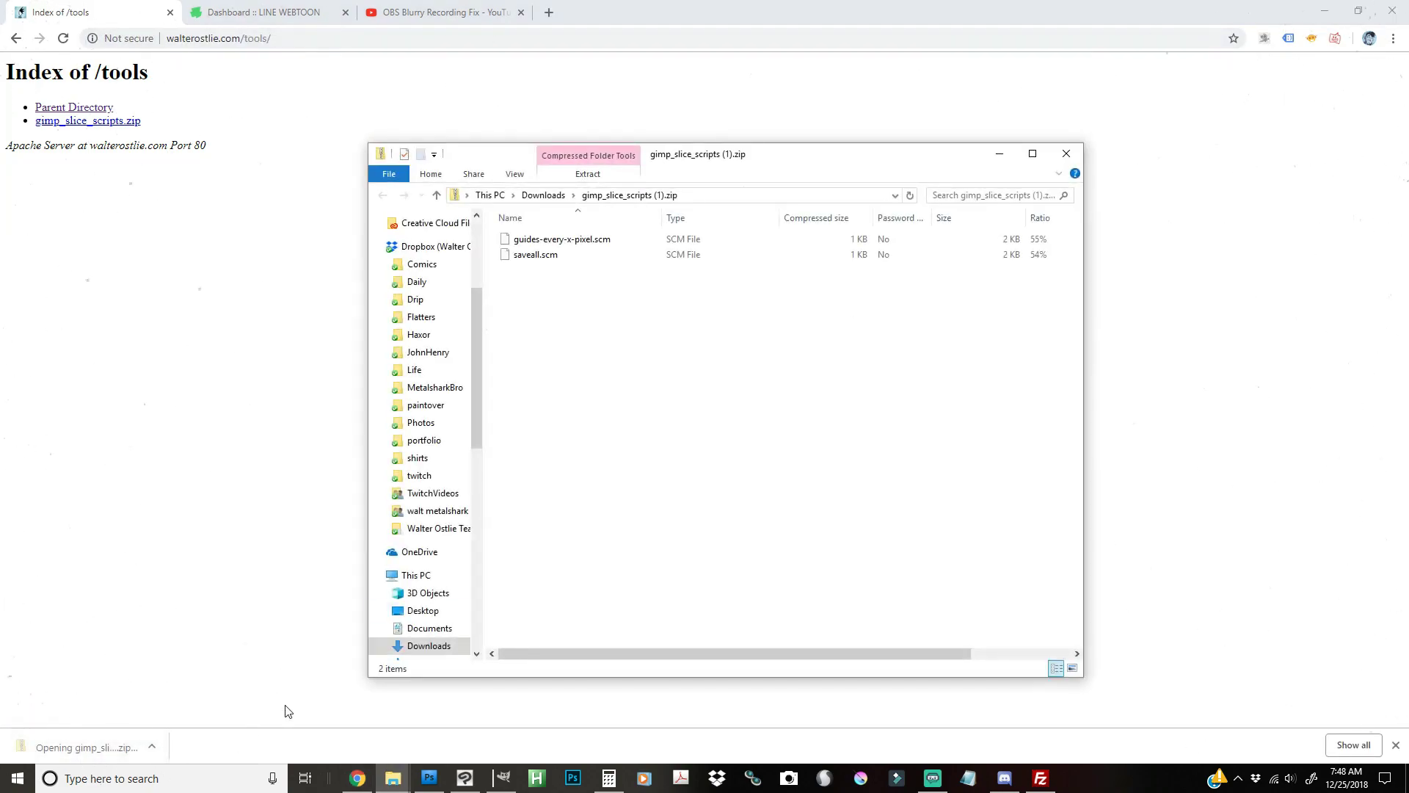
drag(664, 308, 556, 236)
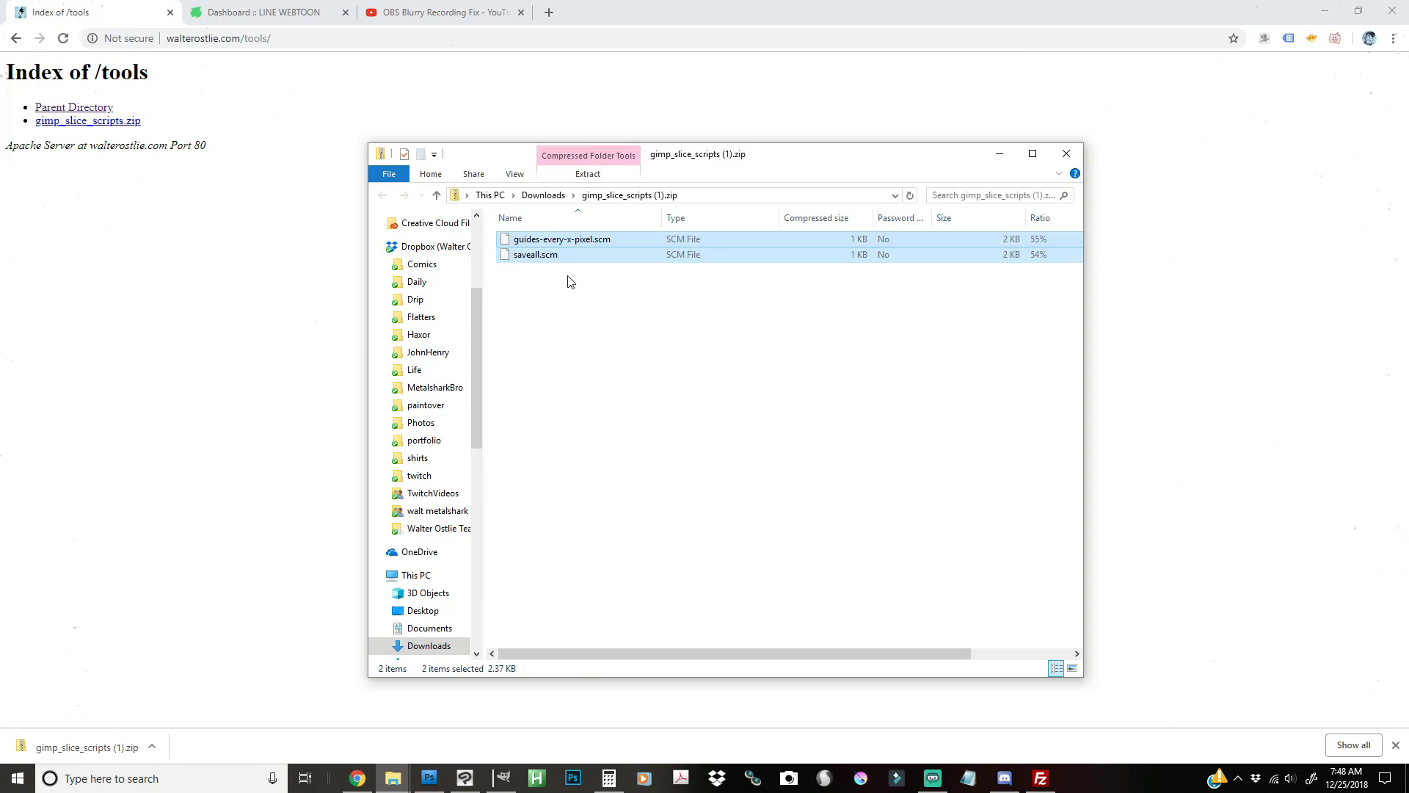
right_click(577, 257)
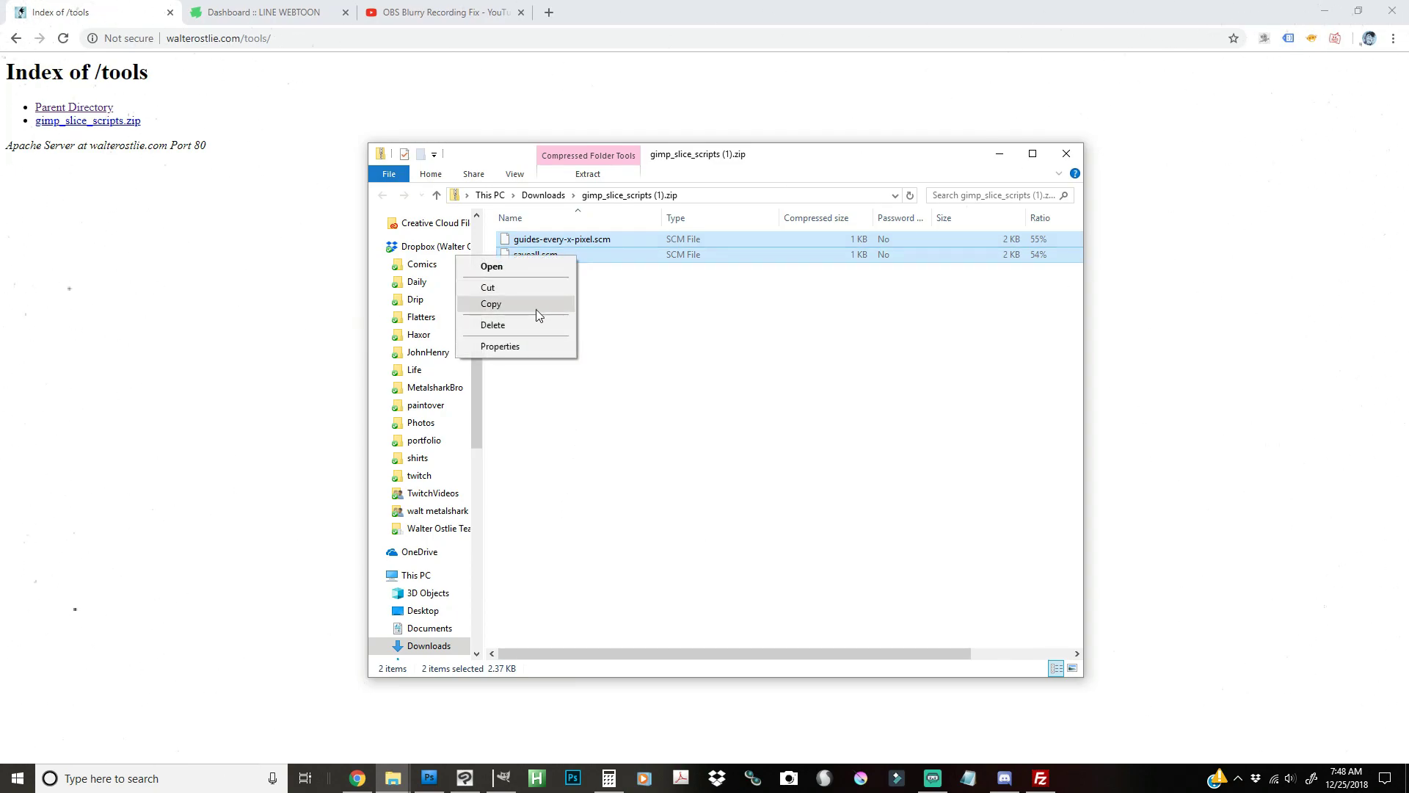
click(535, 309)
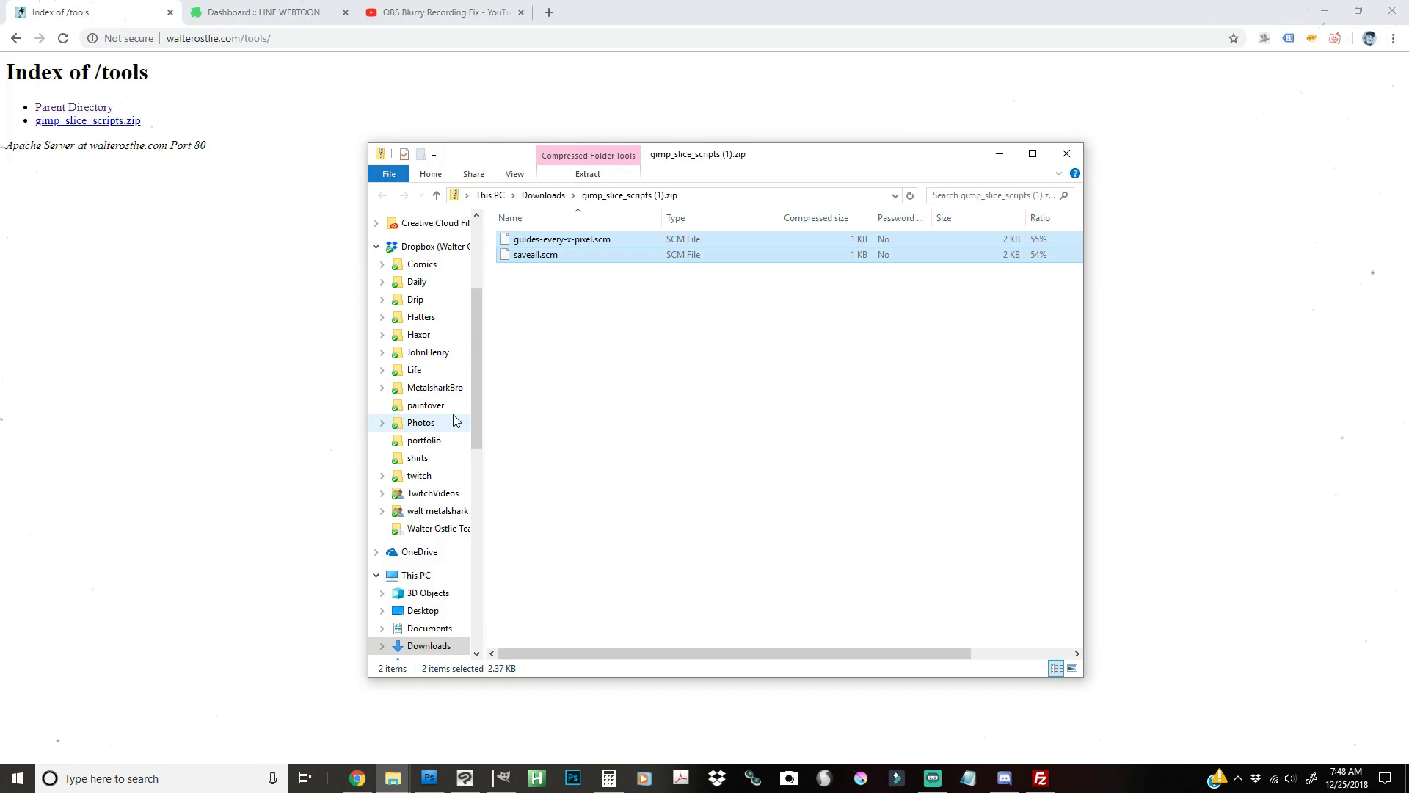
click(510, 781)
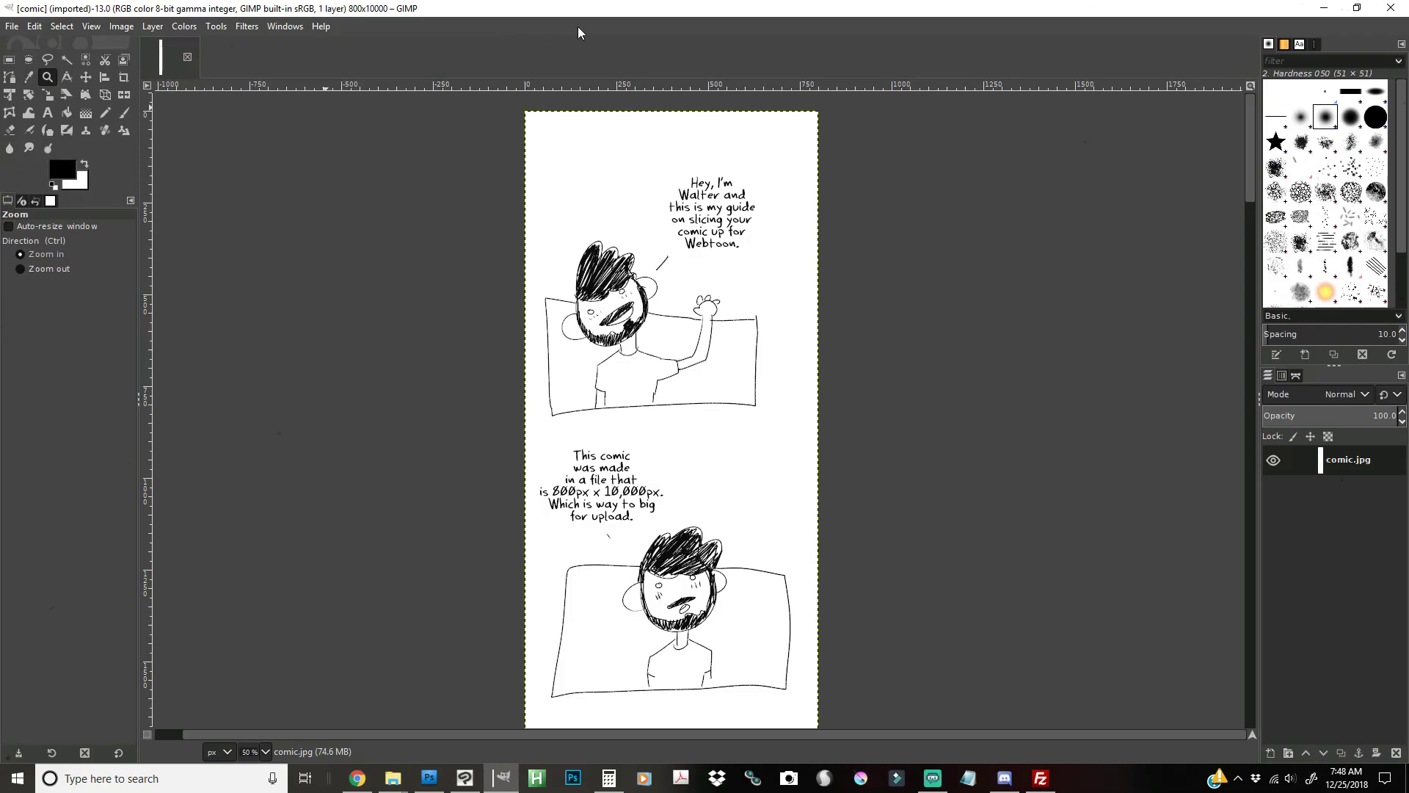
In Preferences' Script-Fu folders, select C:\Program Files\GIMP 2\share\gimp\2.0\scripts.
click(12, 27)
mouse_move(30, 24)
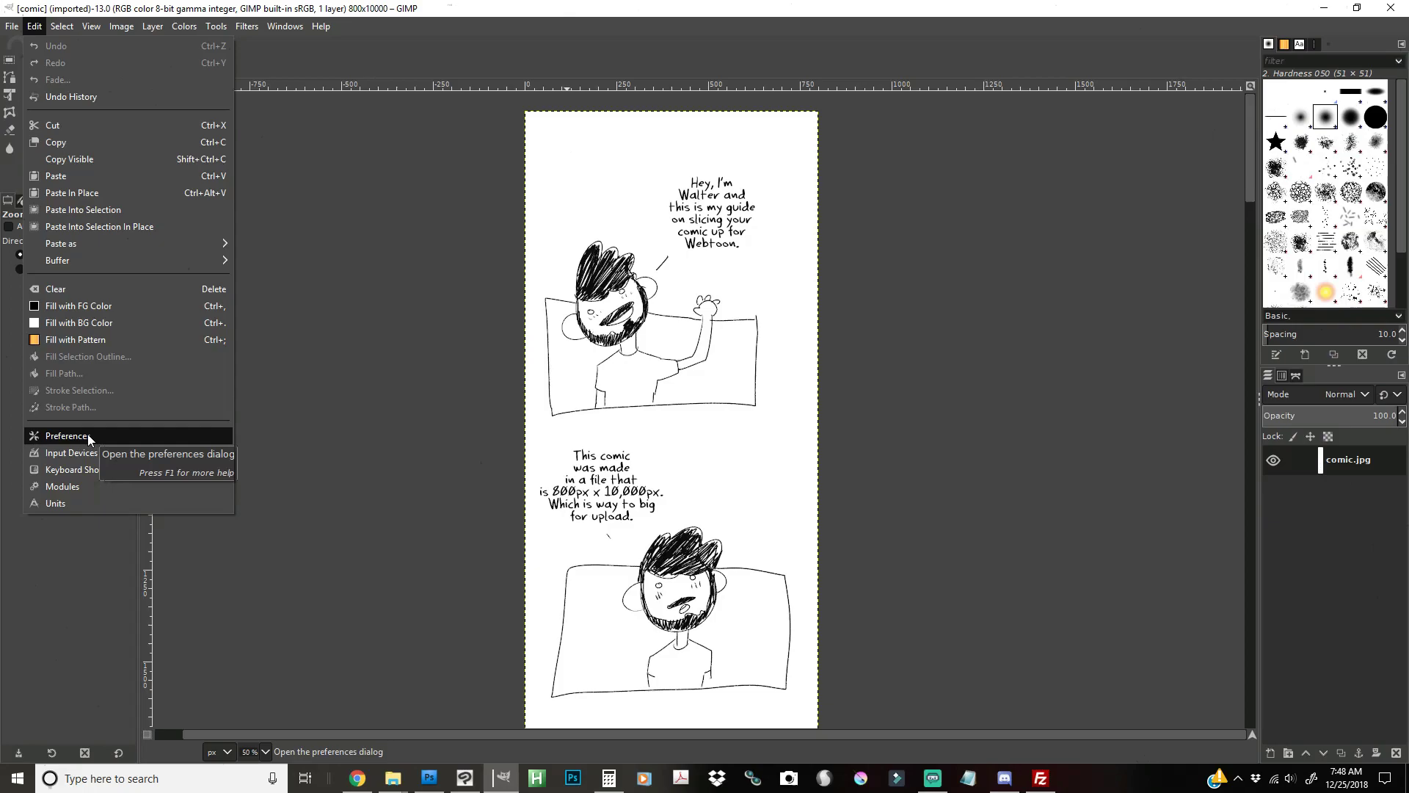
click(145, 727)
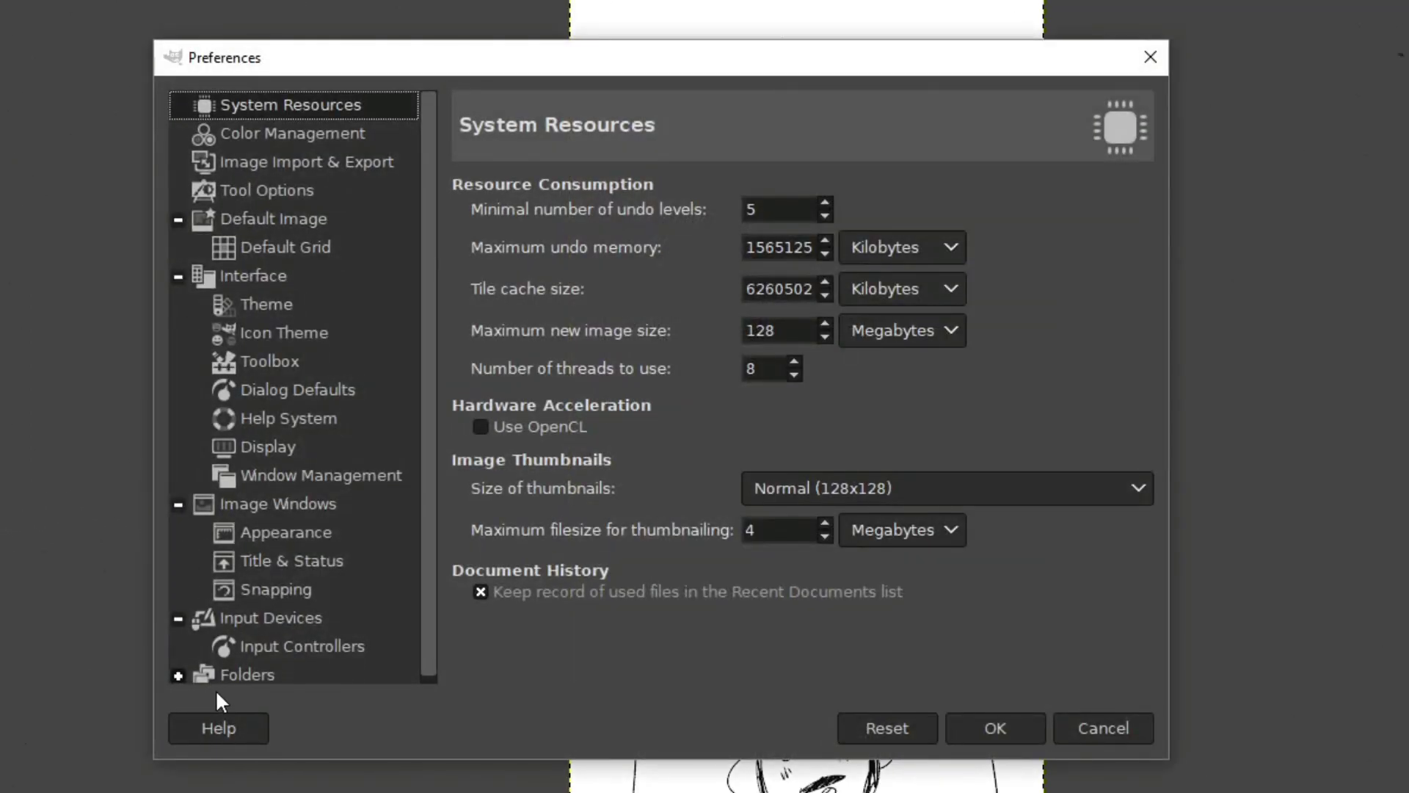
click(178, 674)
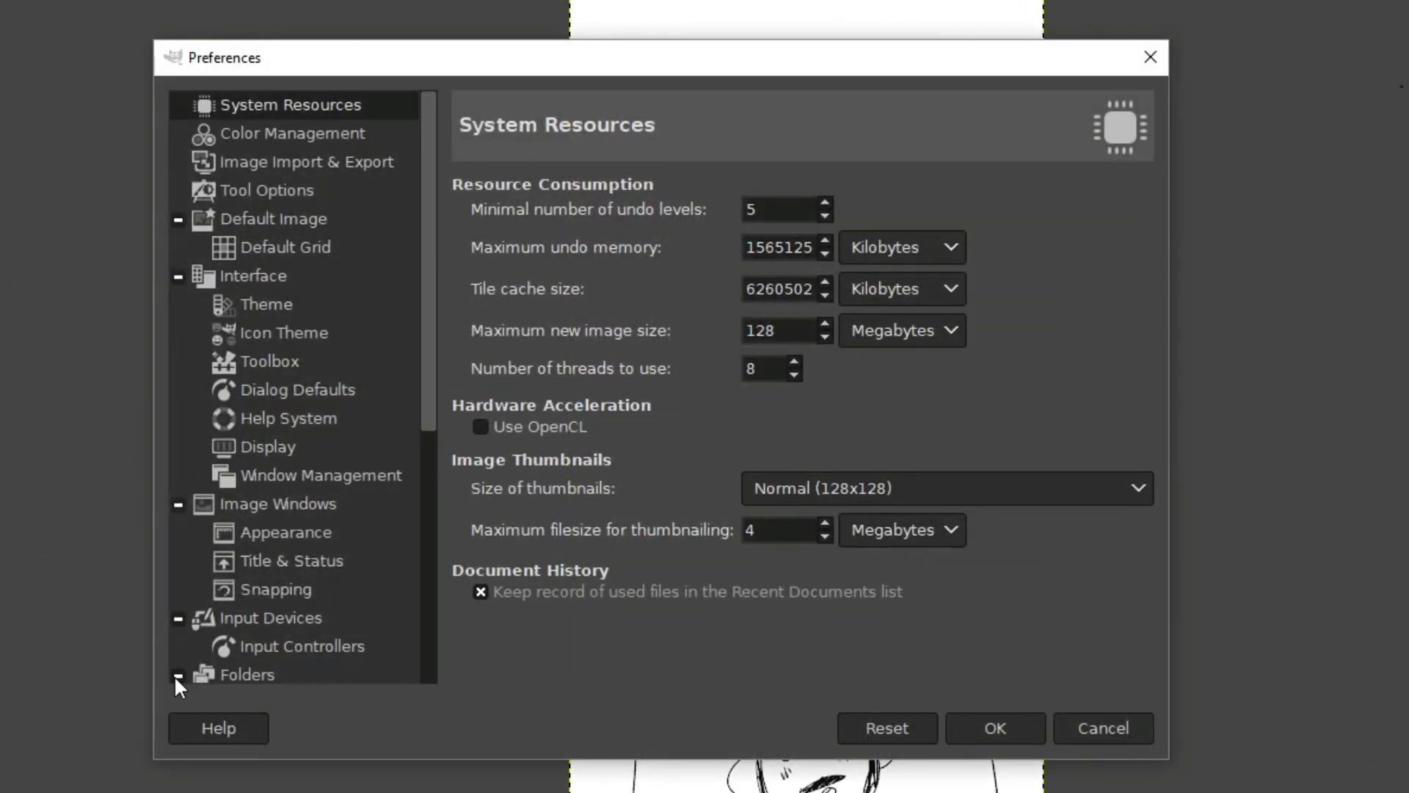
scroll(276, 546, down, 5)
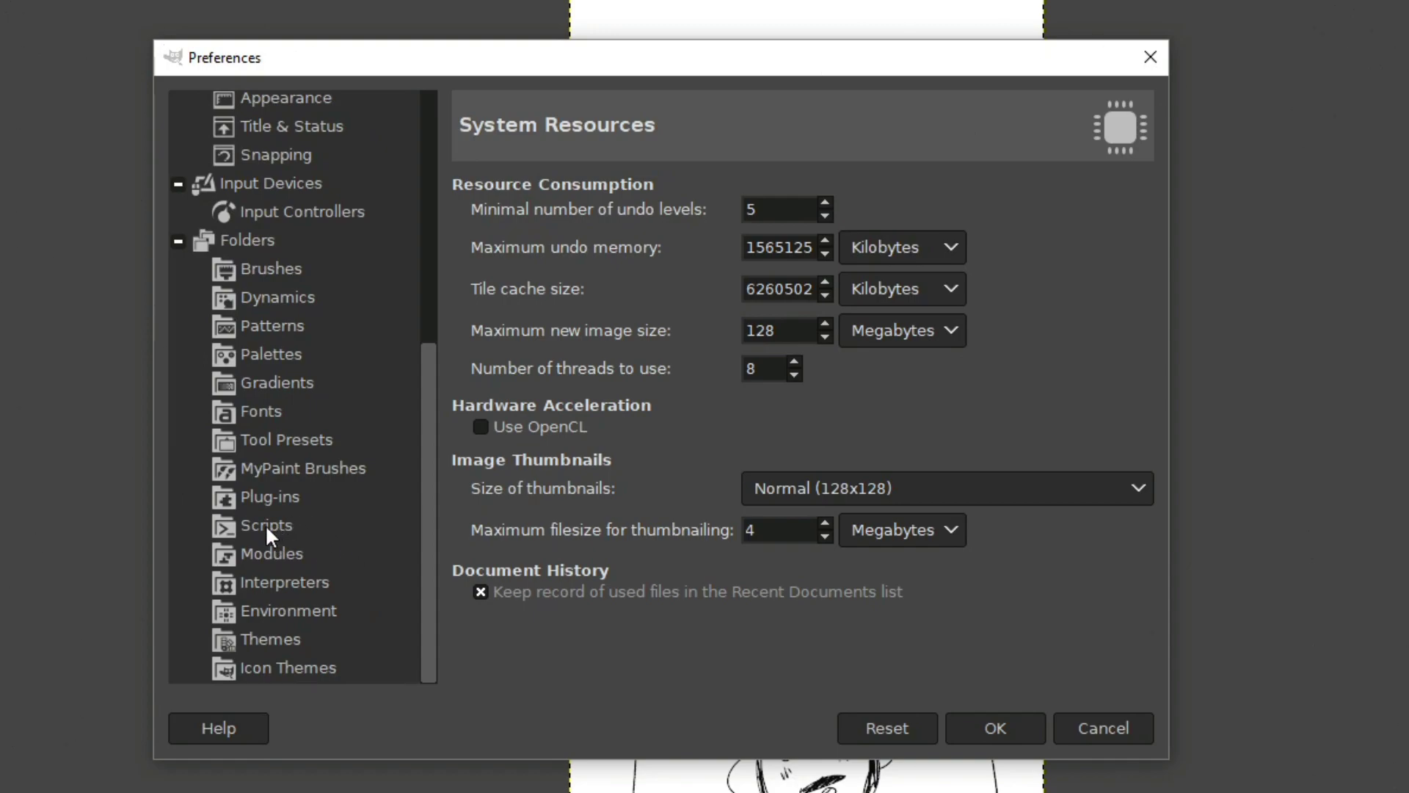
click(266, 524)
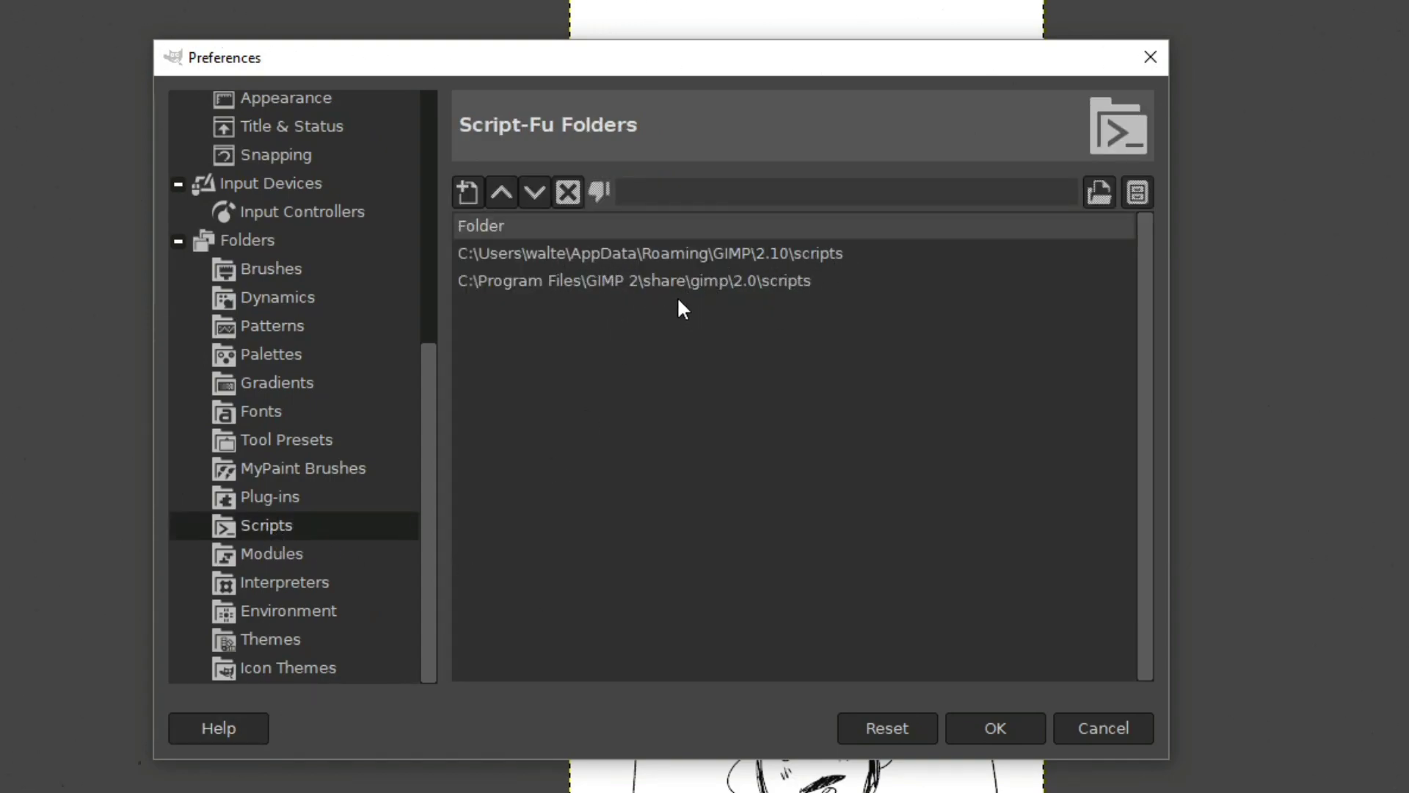
click(616, 283)
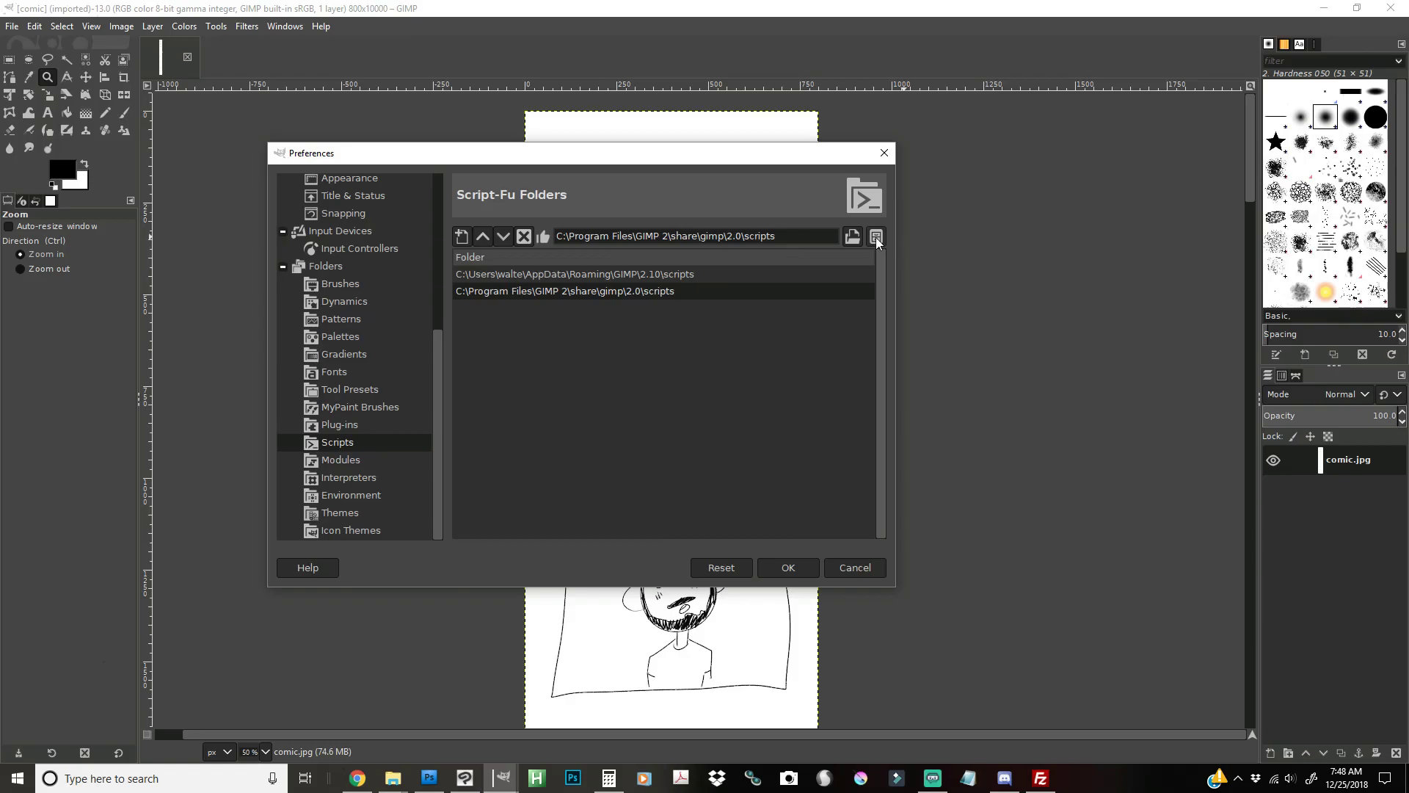
Paste guides-every-x-pixel.scm and saveall.scm into the GIMP 2\share\gimp\2.0\scripts folder.
click(911, 261)
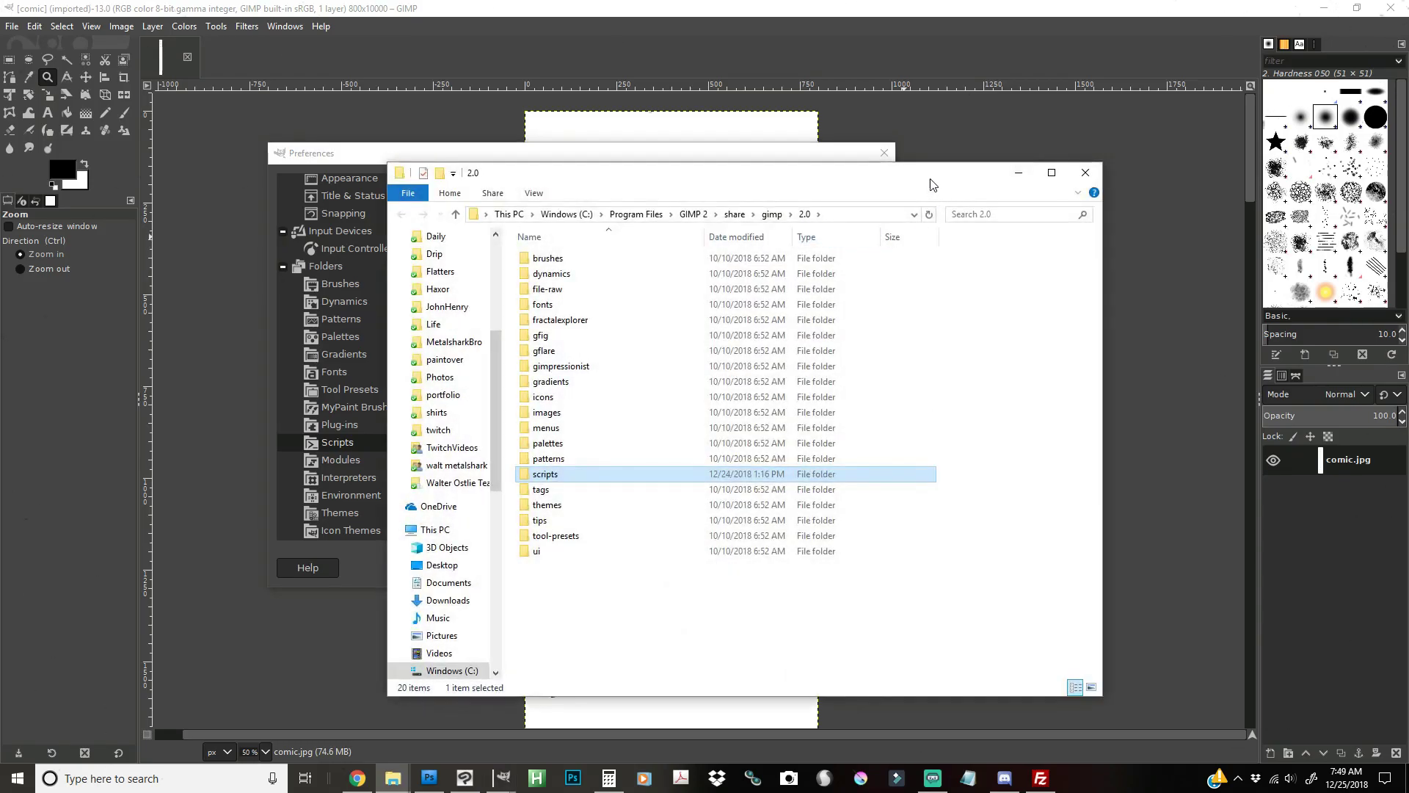
drag(929, 181, 907, 309)
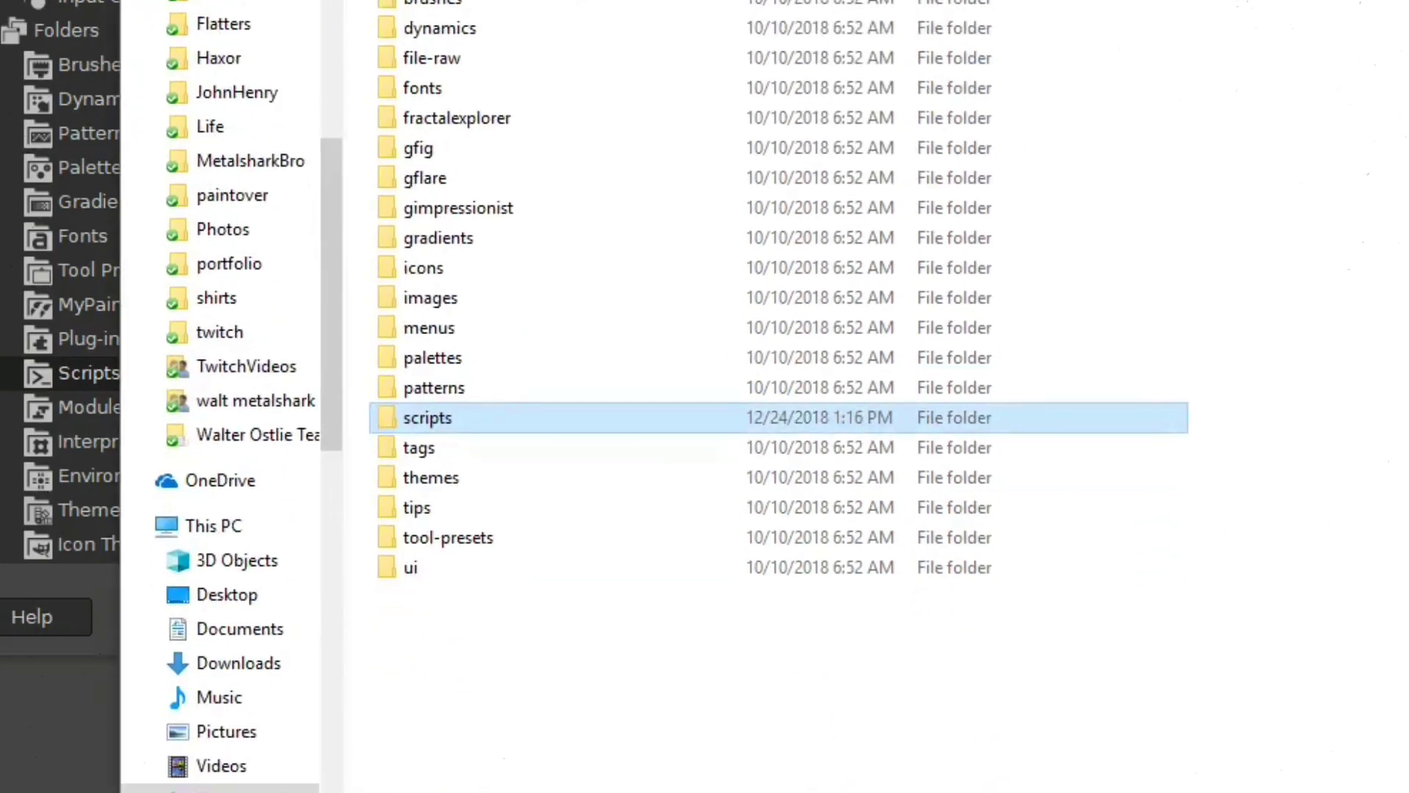
key(Return)
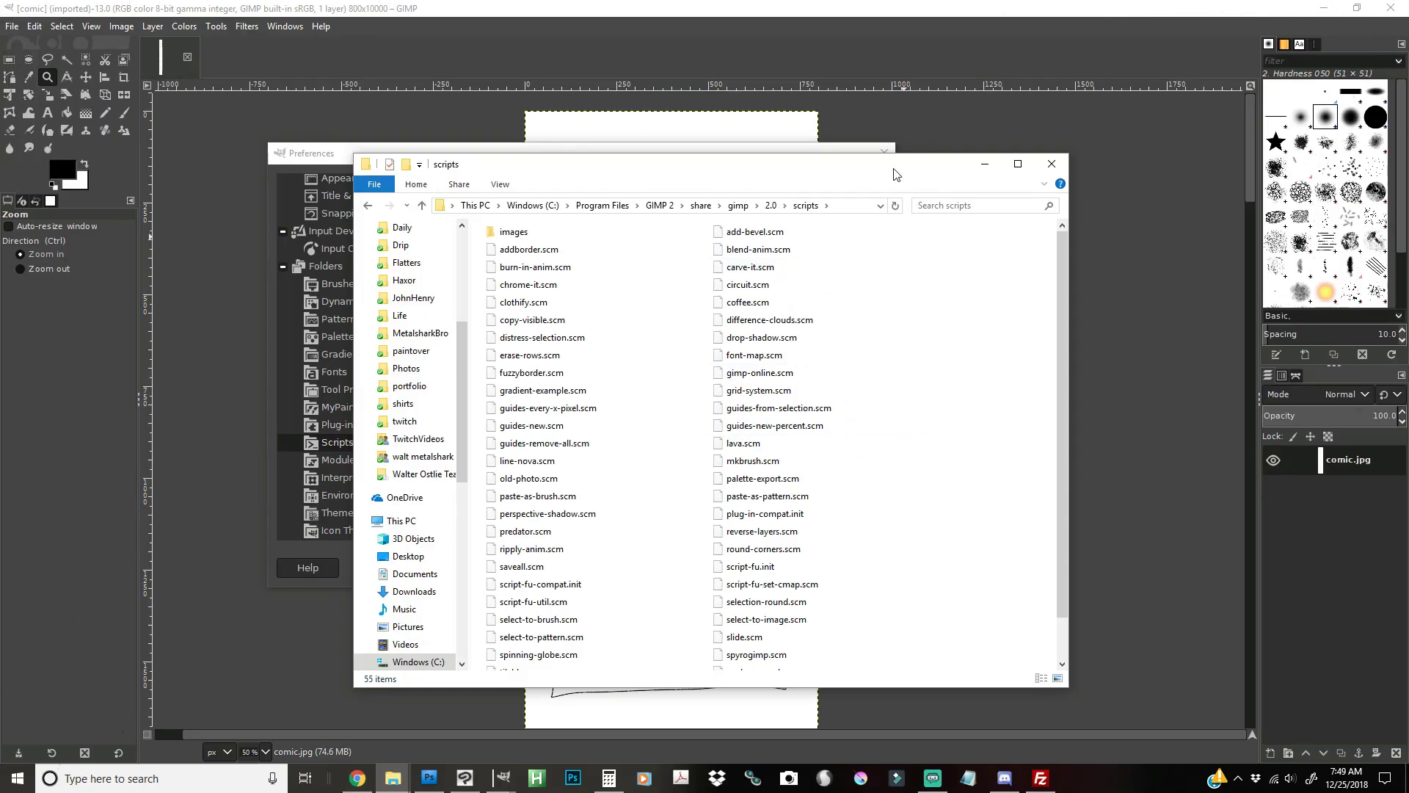
right_click(931, 386)
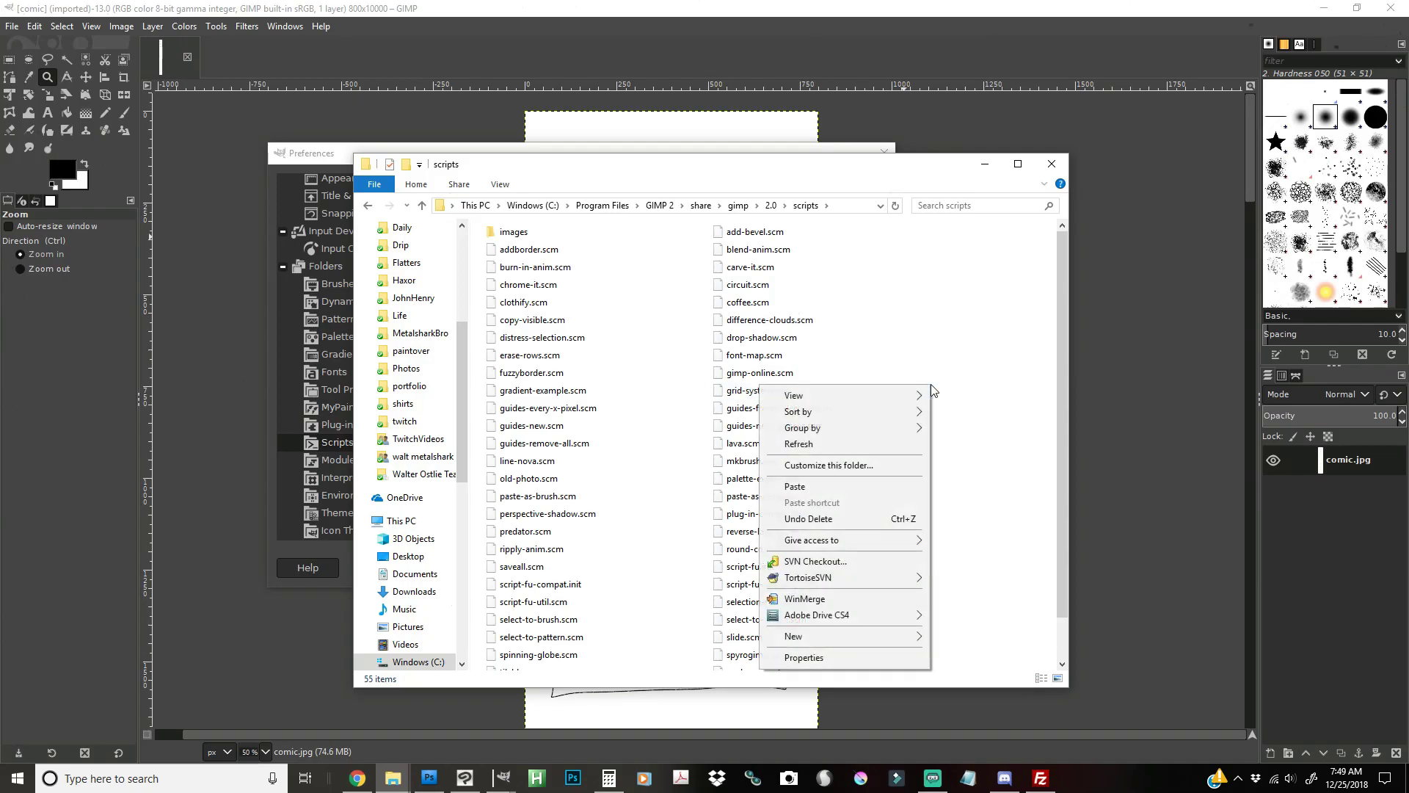
click(826, 489)
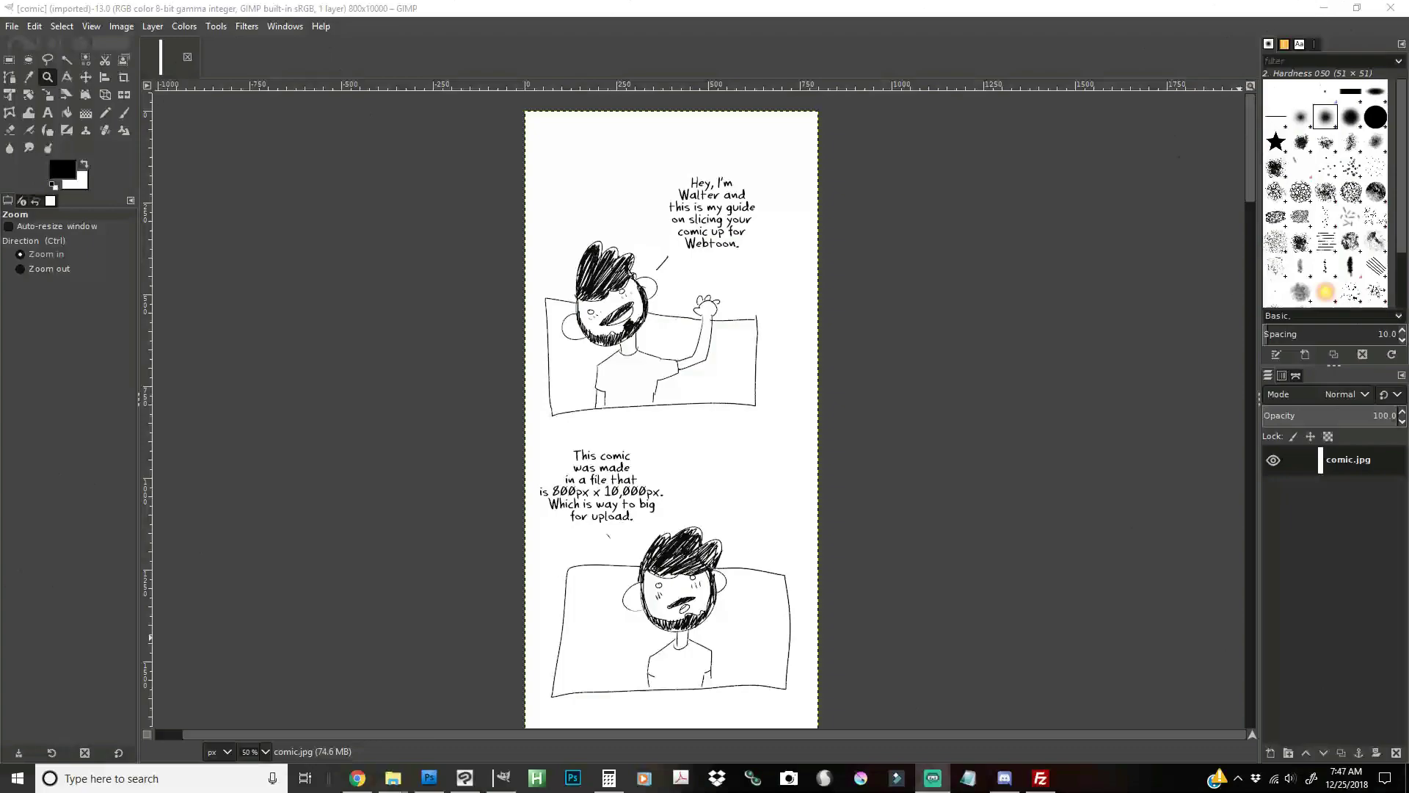
Run Filters > Script-Fu > Refresh Scripts so the pasted scripts load.
key(plus)
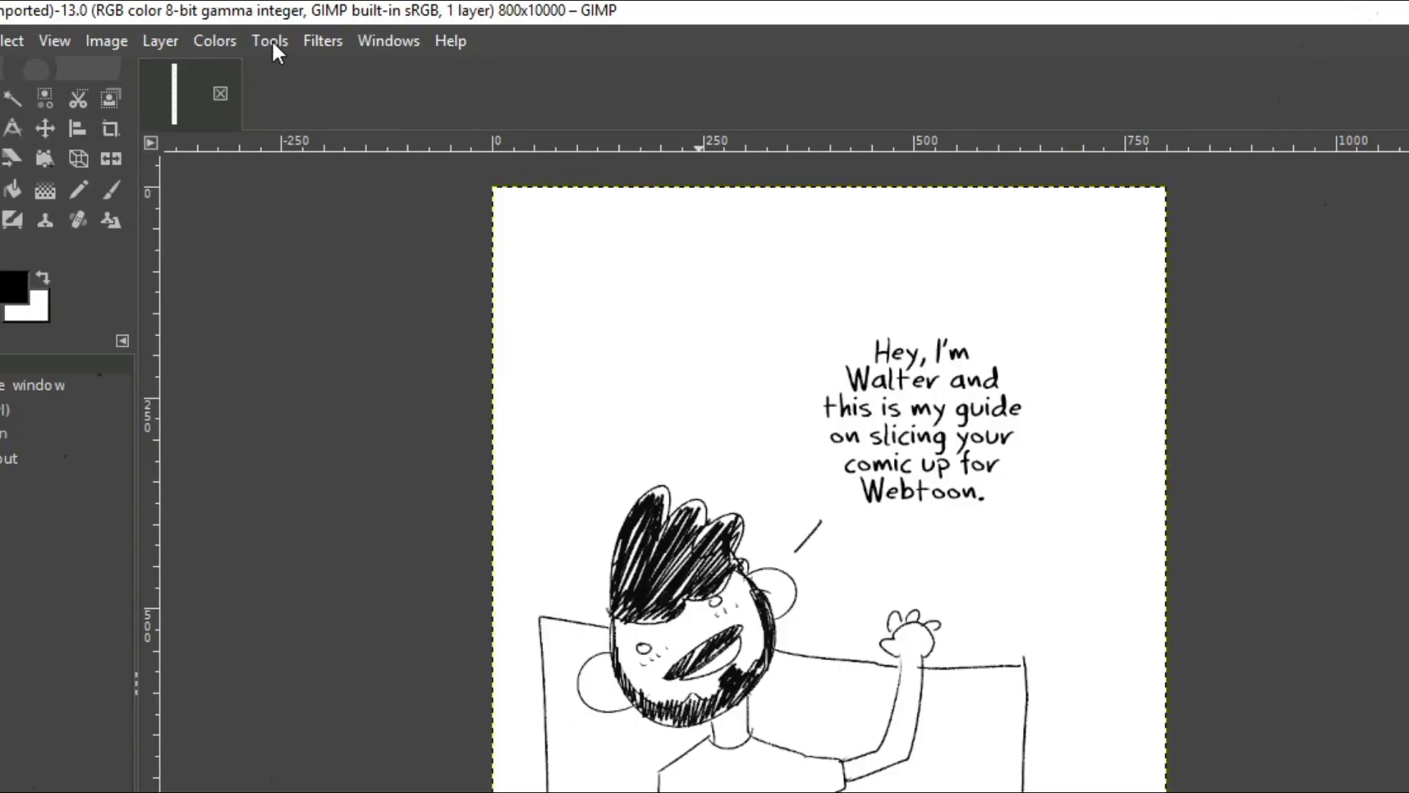
click(320, 41)
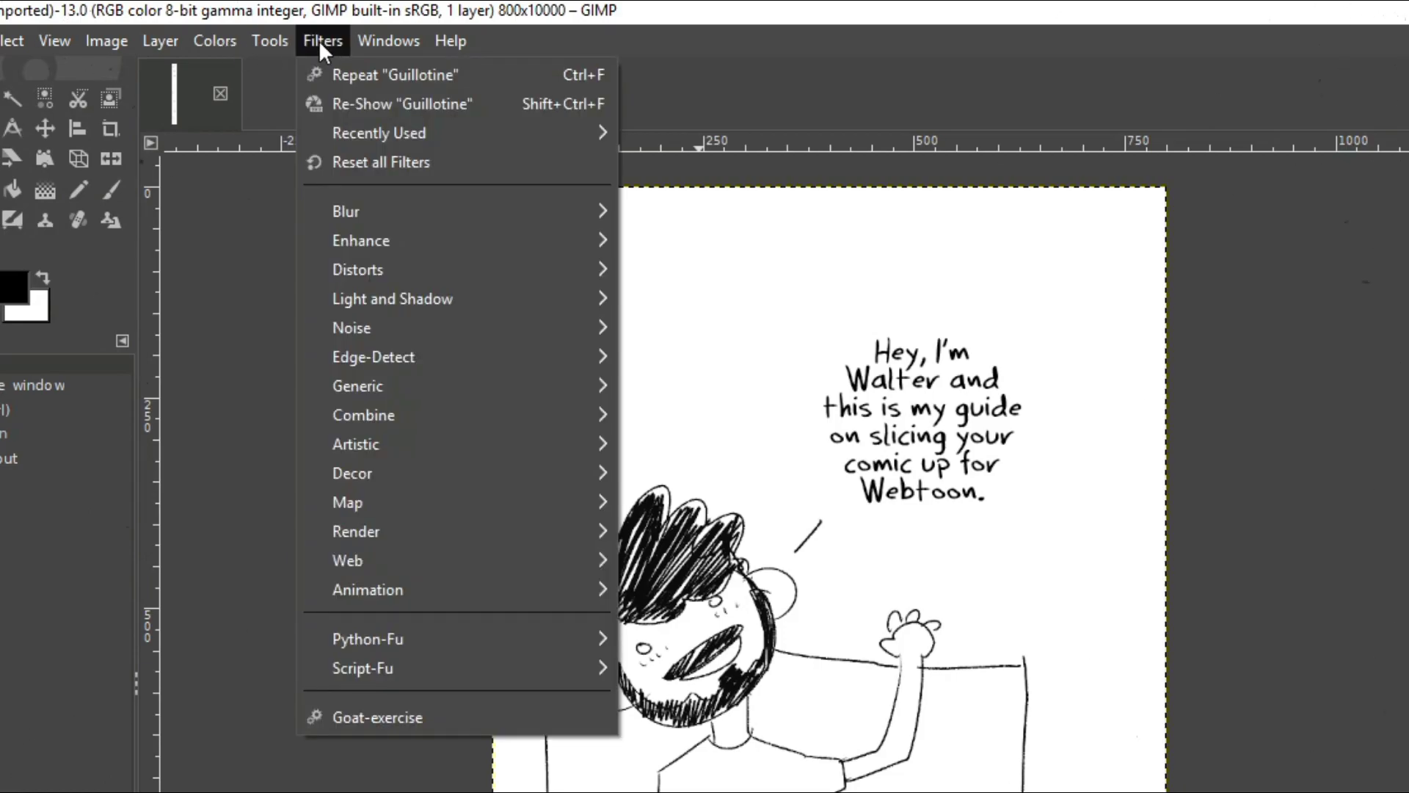
mouse_move(451, 668)
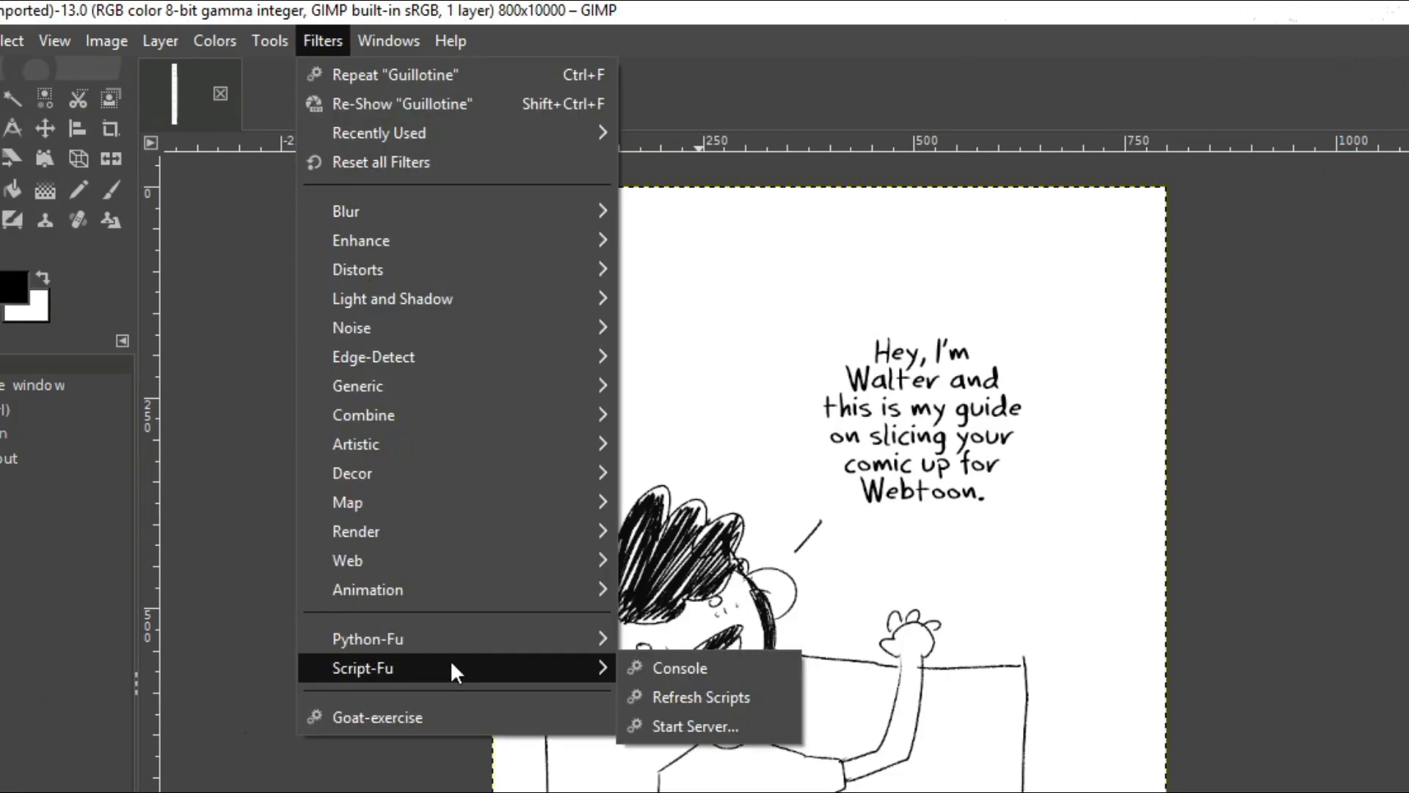
click(697, 694)
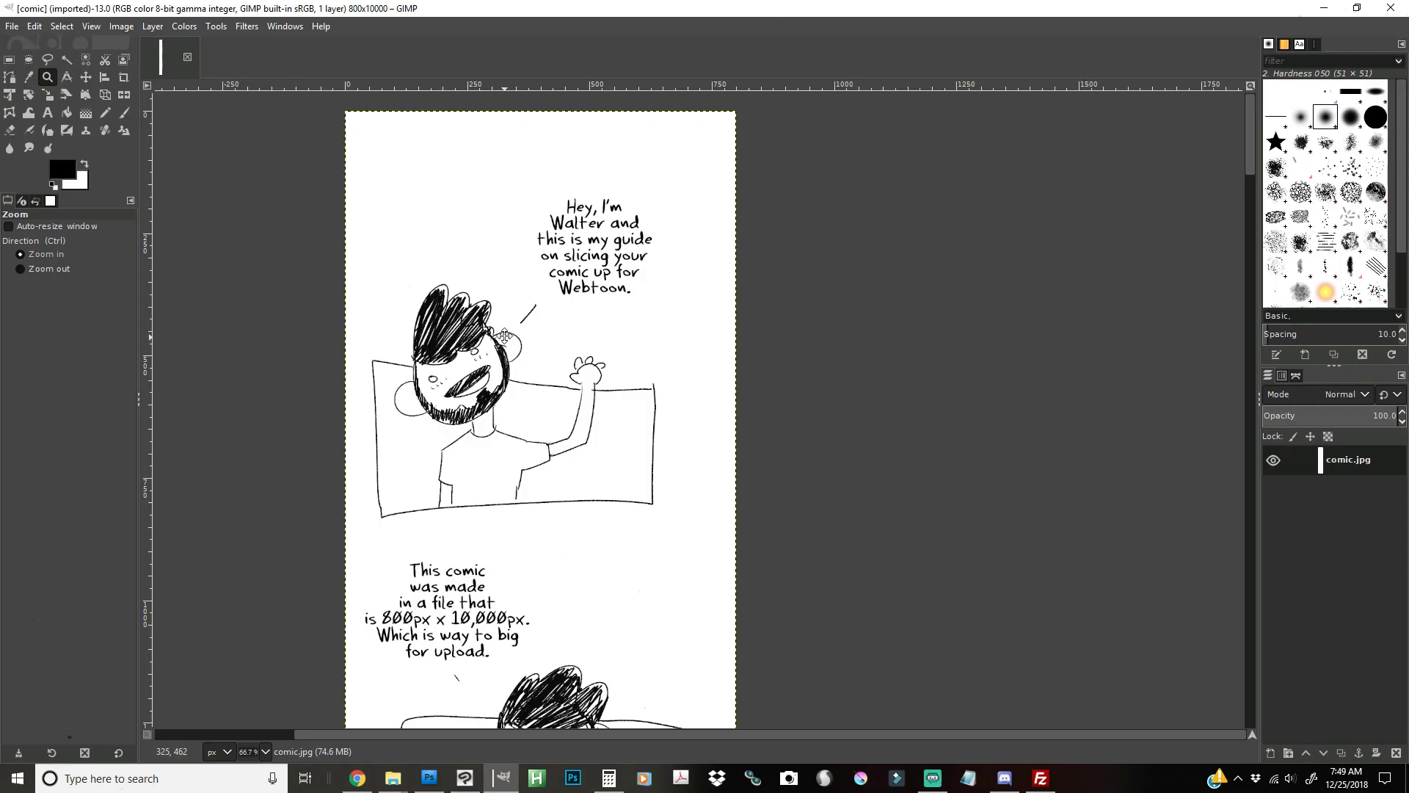
ctrl+click(736, 278)
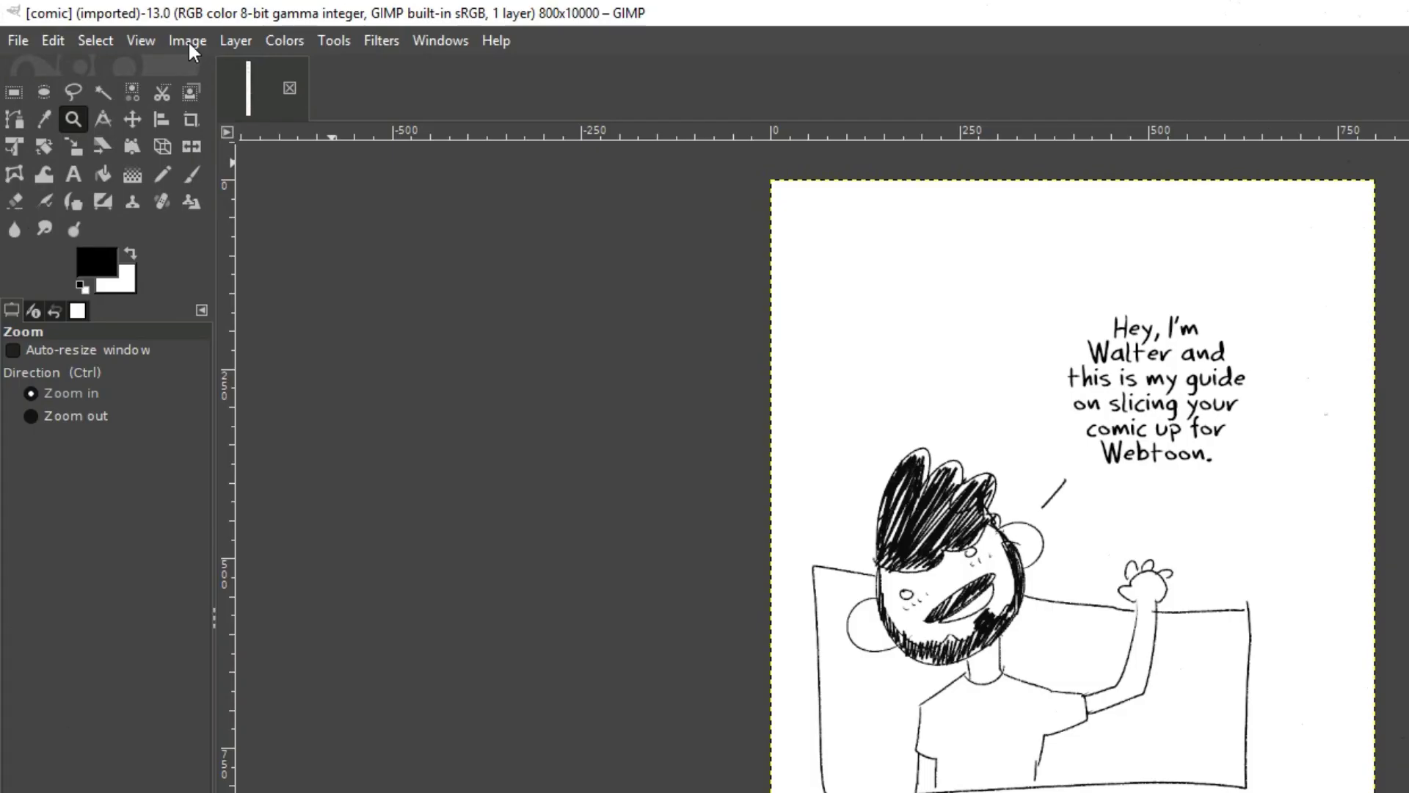
click(121, 27)
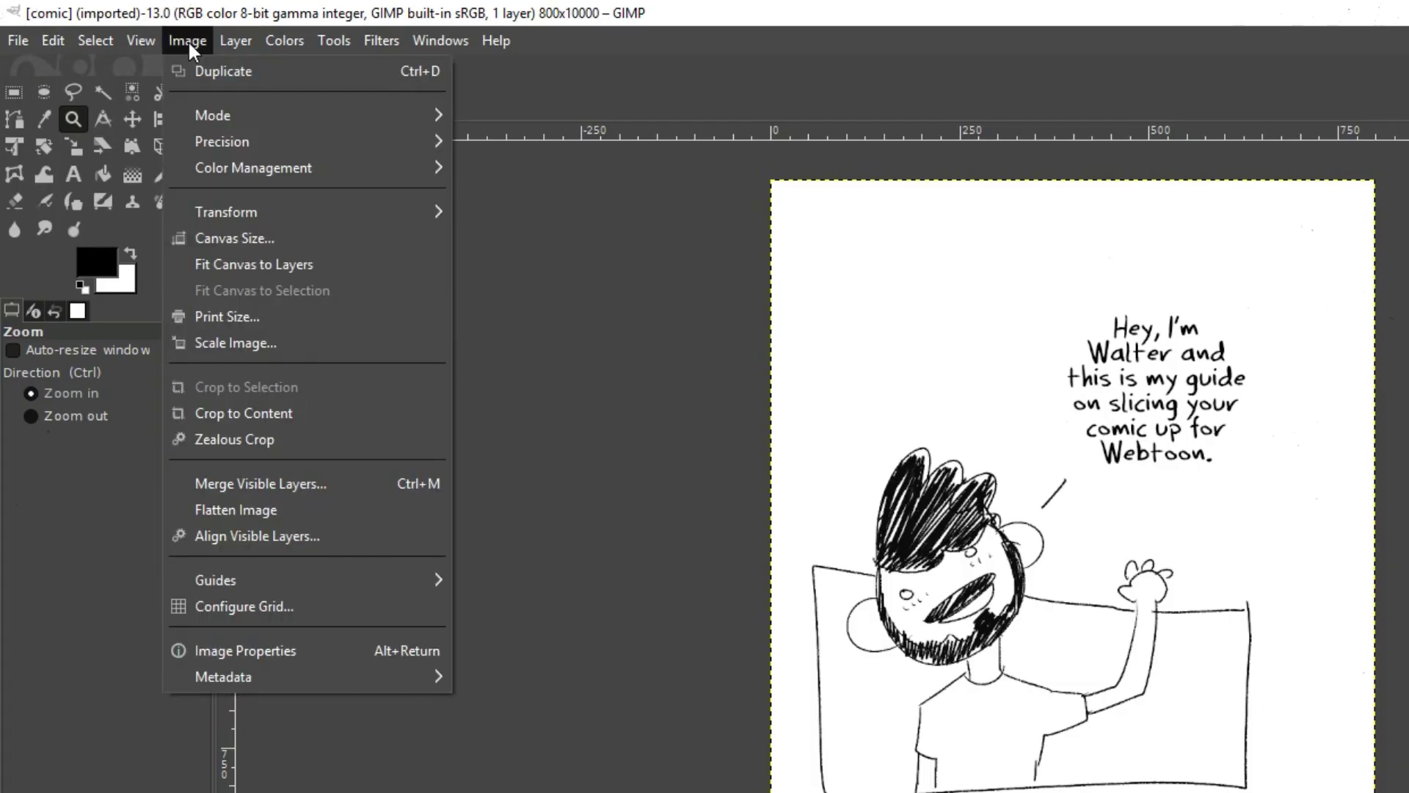
mouse_move(408, 575)
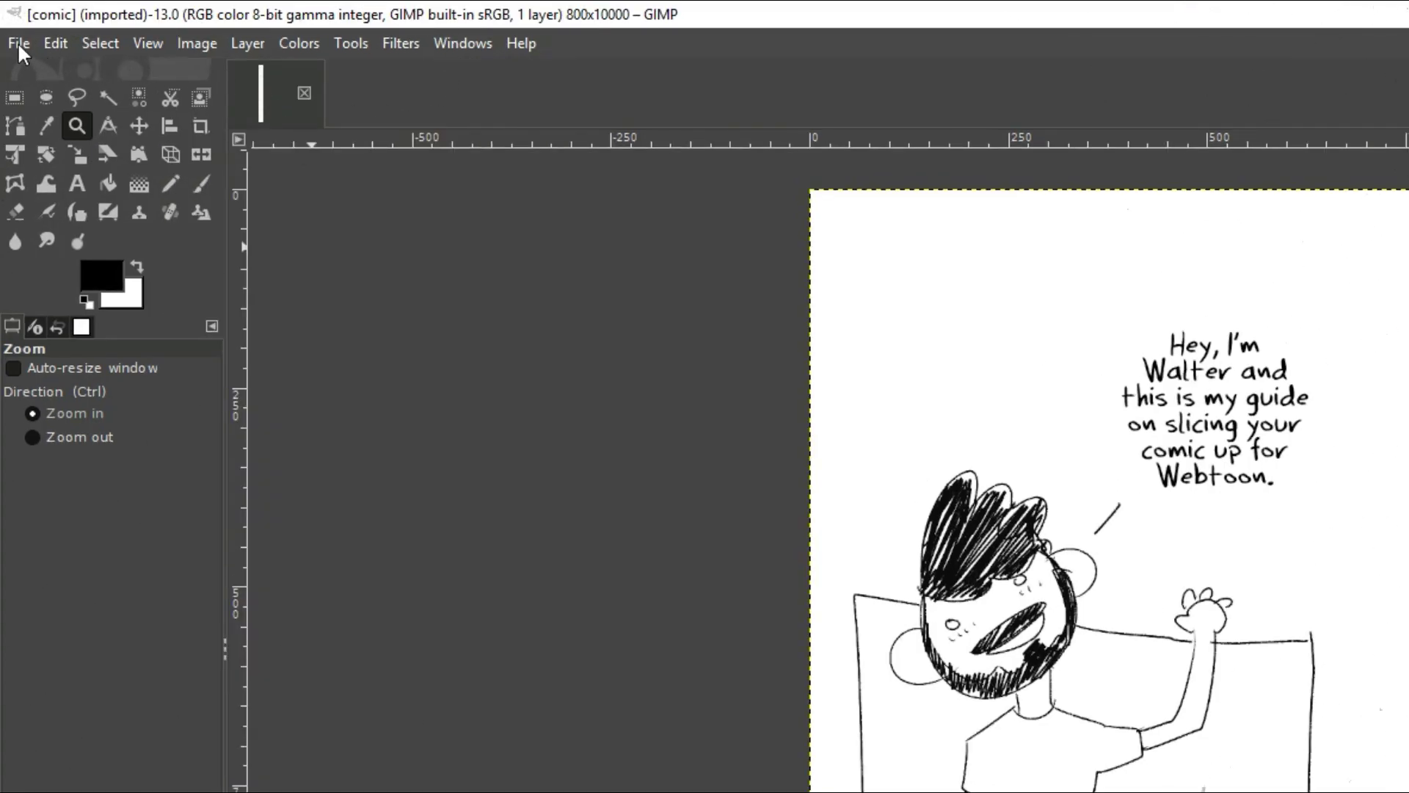
click(18, 42)
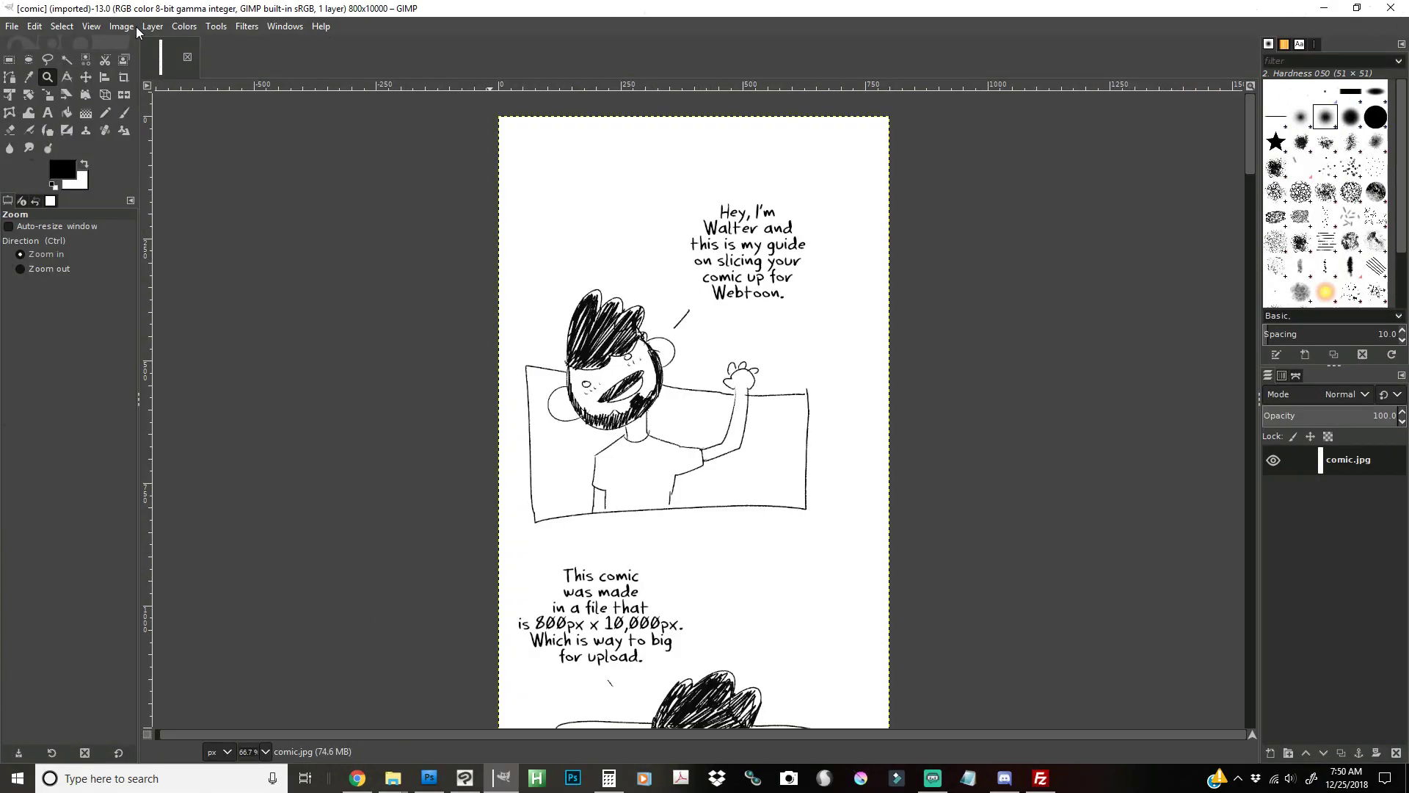
Add horizontal guides with New Guides Every X Pixels, spacing 1000 px.
click(121, 26)
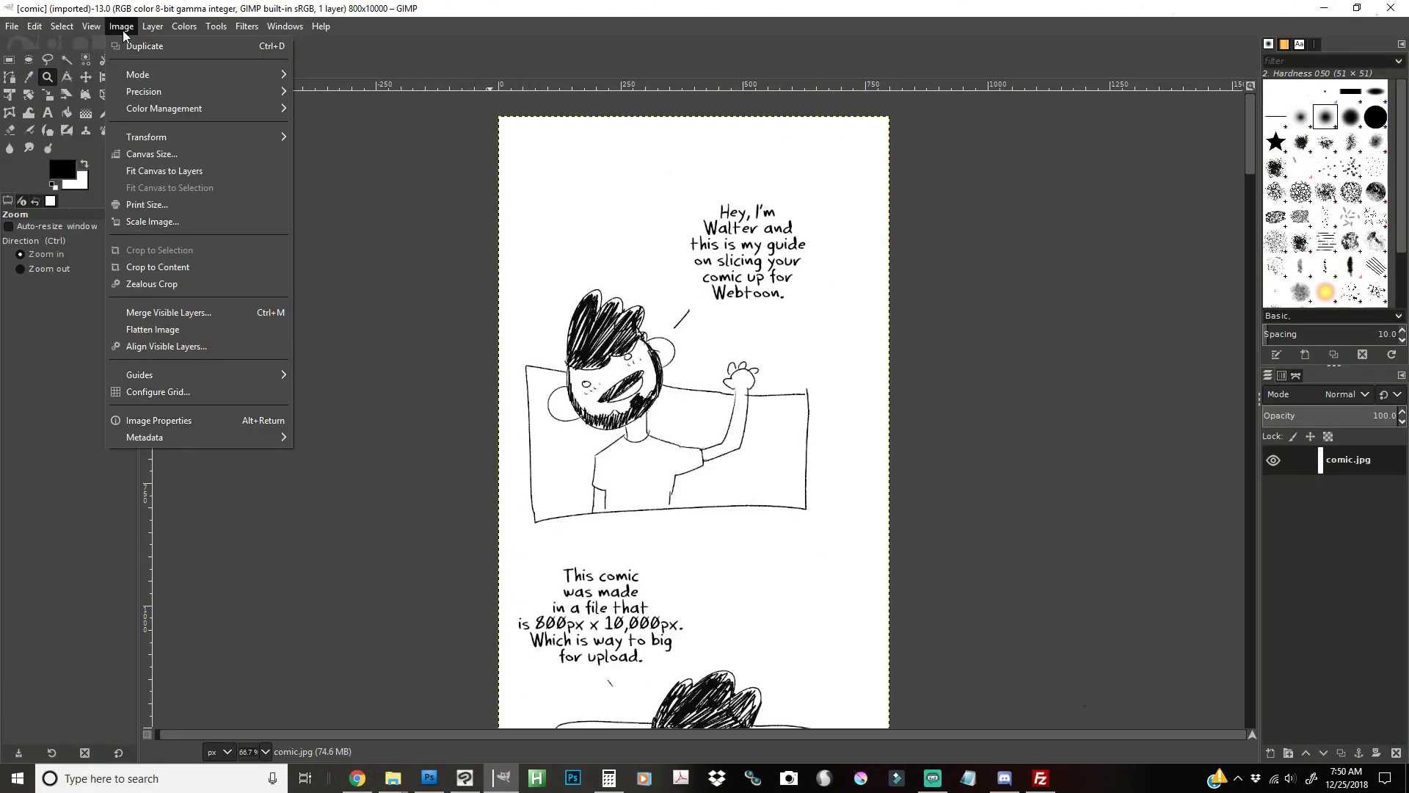
mouse_move(235, 375)
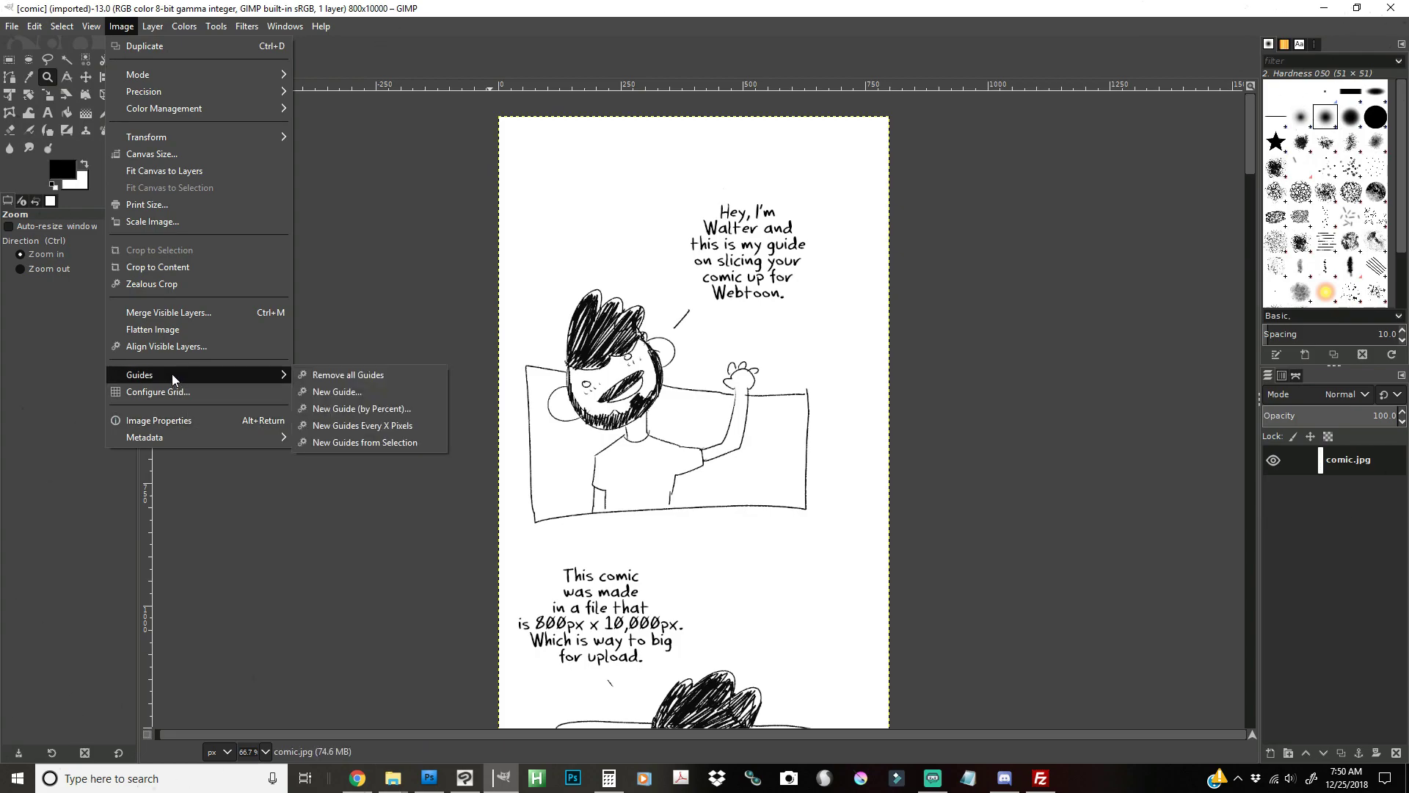
click(402, 432)
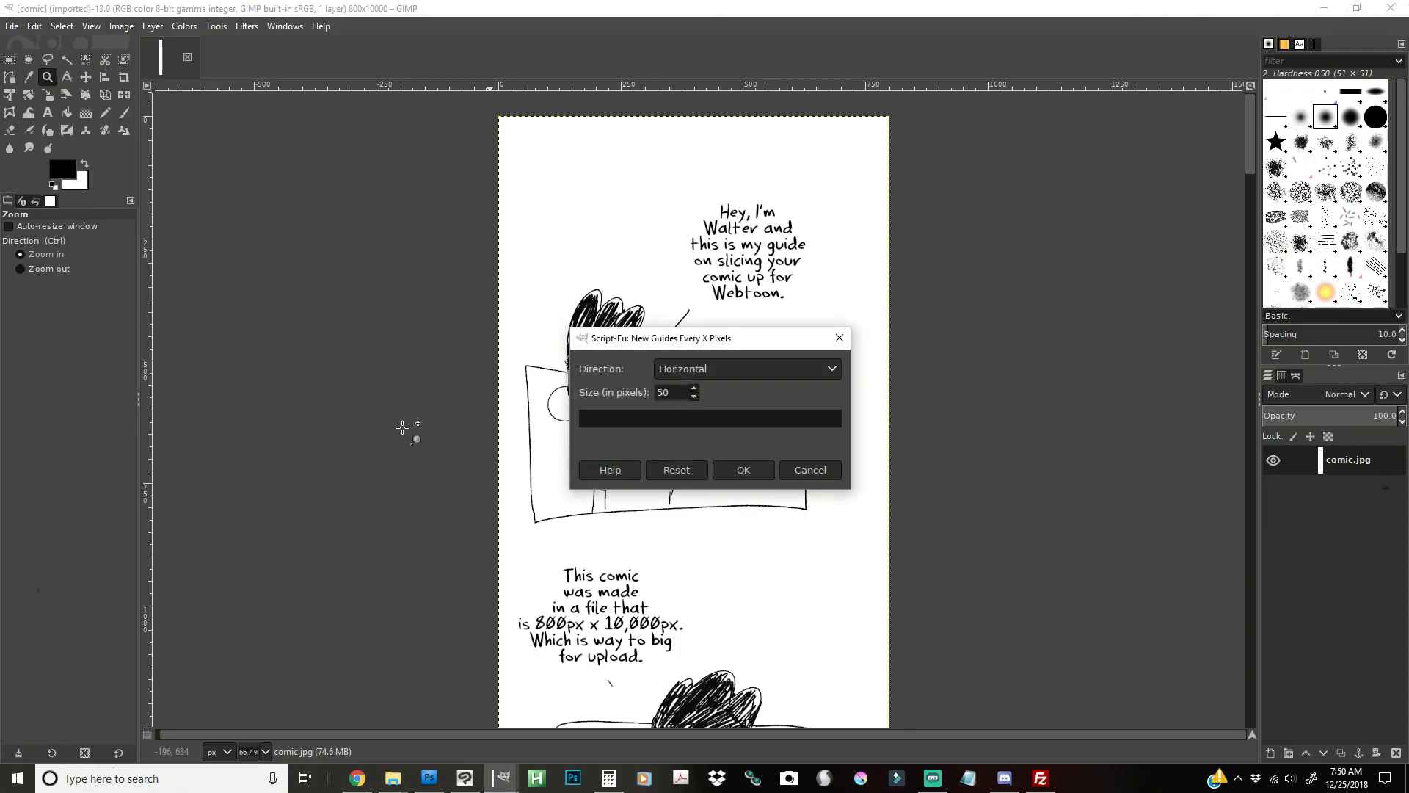
click(701, 370)
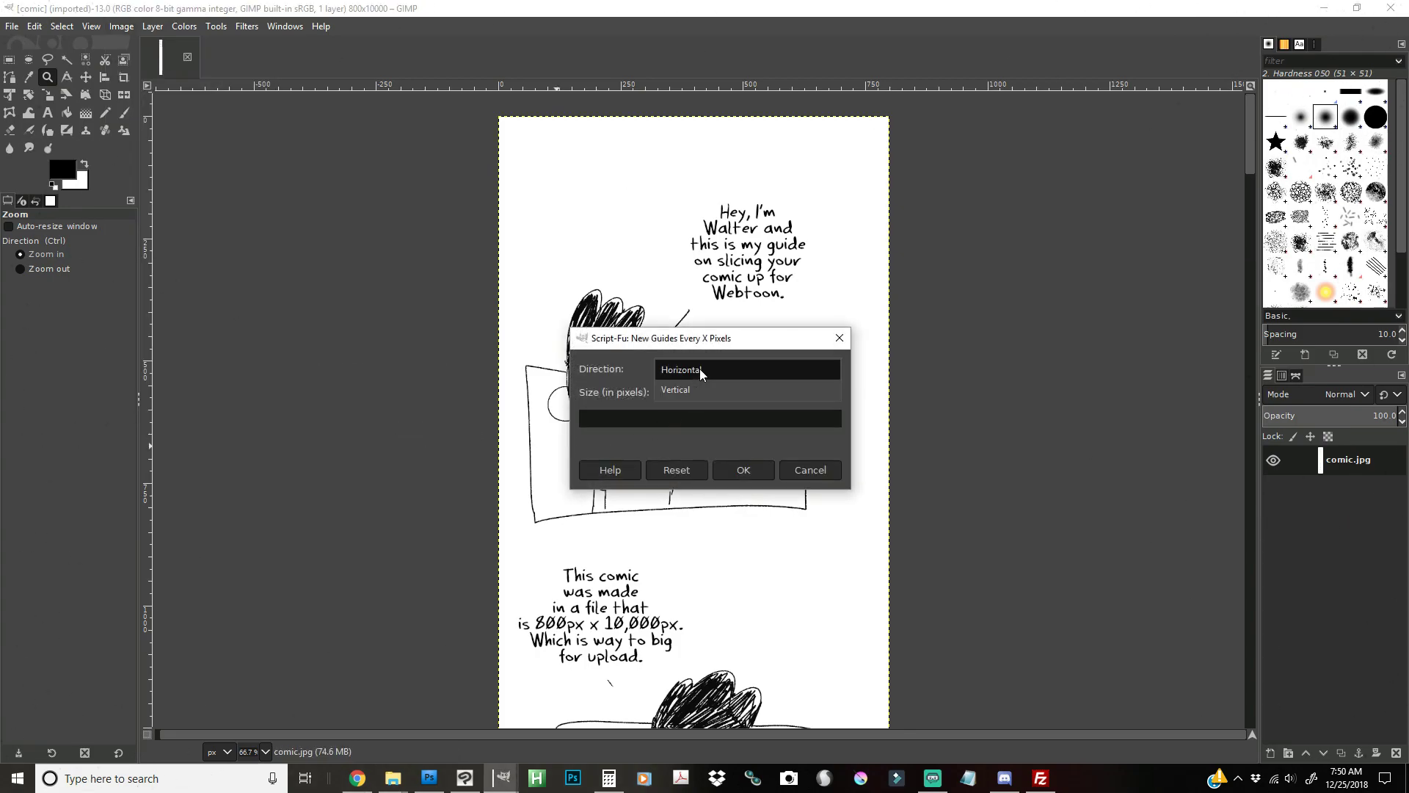
click(655, 386)
key(ctrl+a)
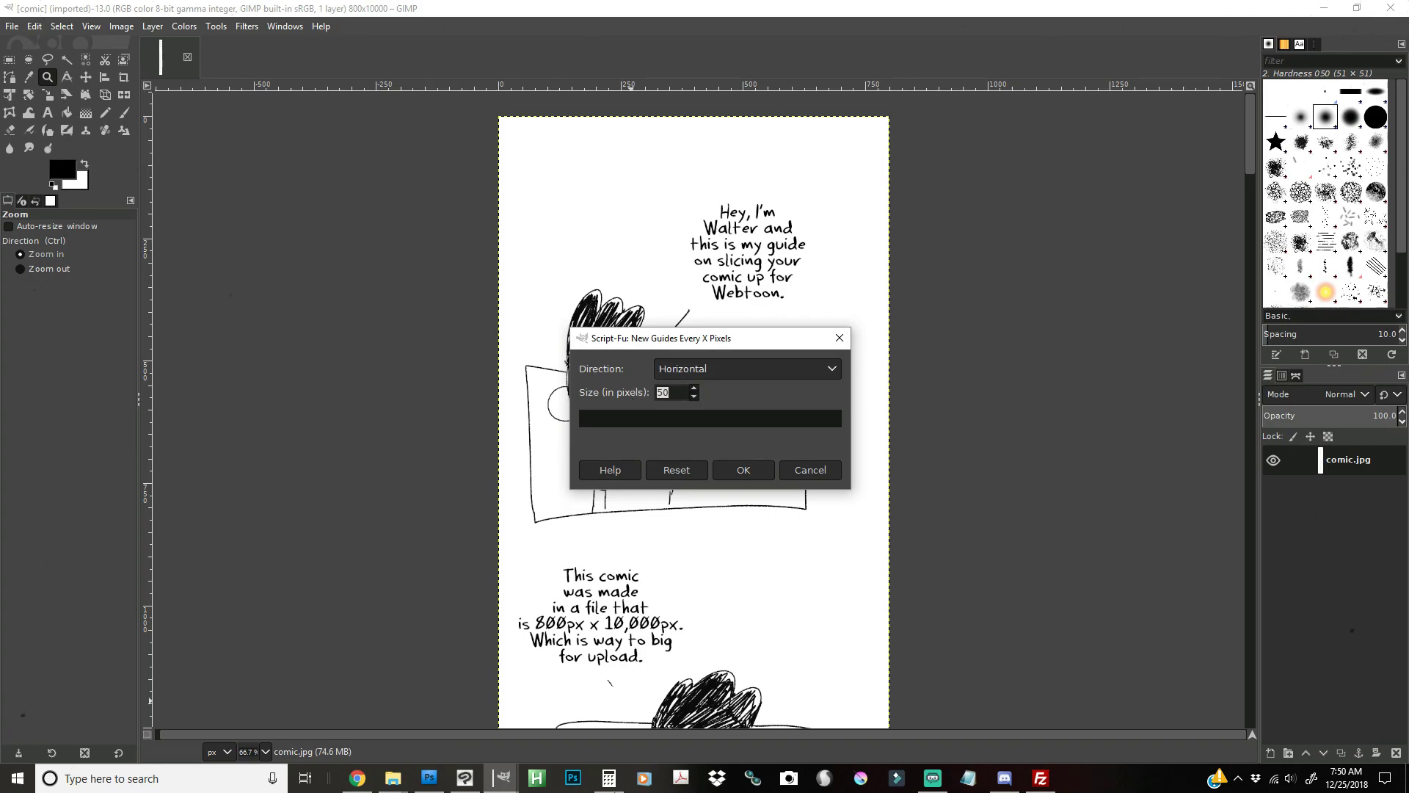
text(1000)
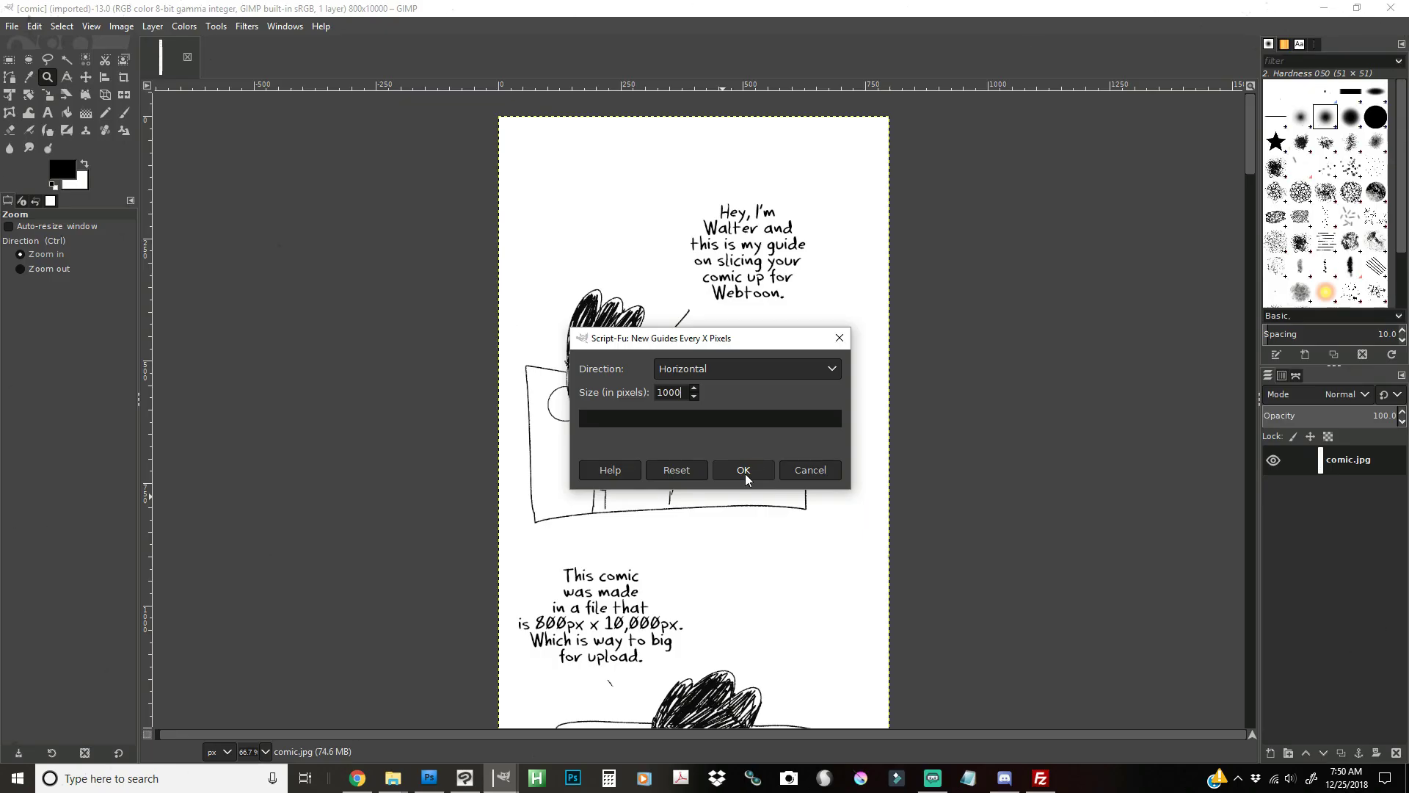
click(744, 473)
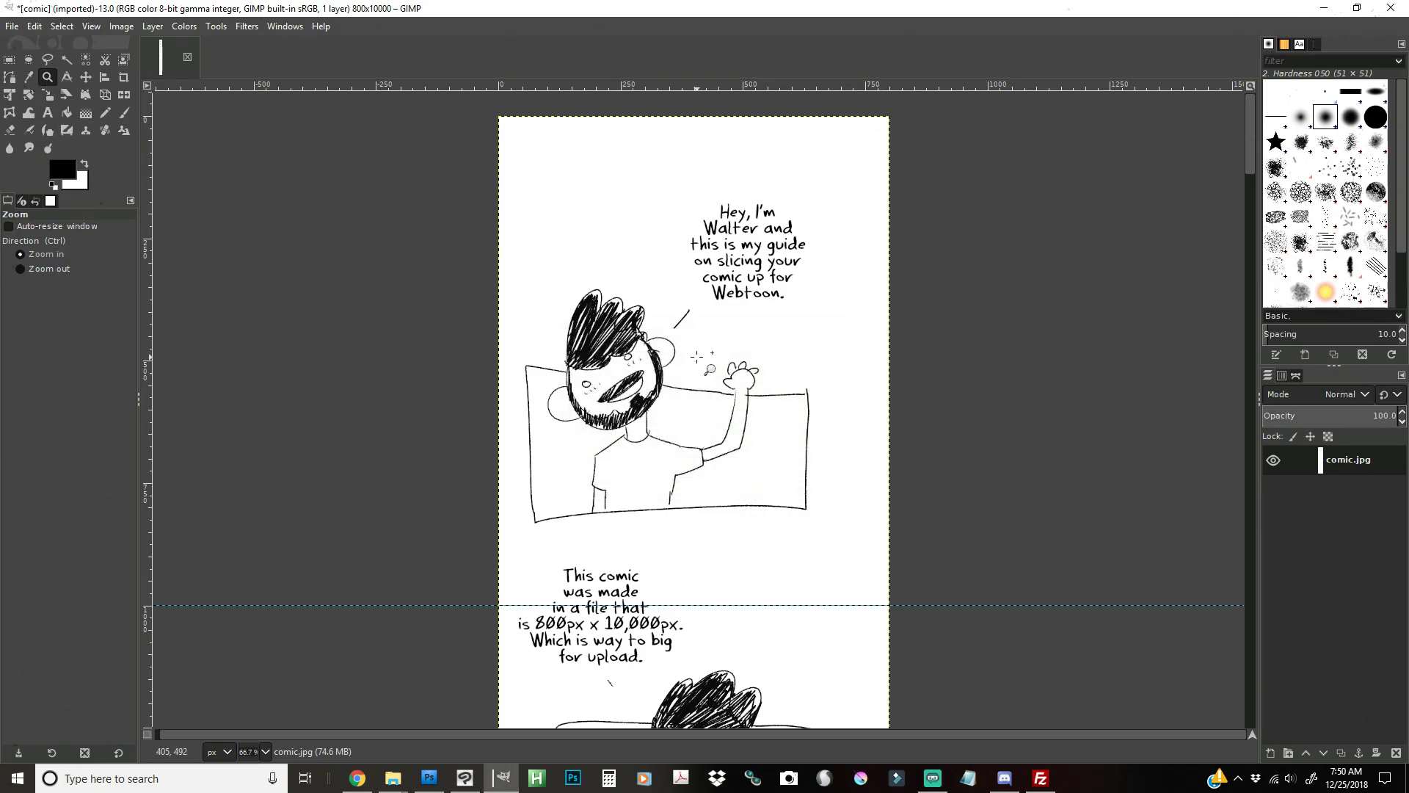
Zoom out to the whole strip and cut it along the guides with Guillotine.
click(57, 270)
click(518, 324)
click(680, 438)
click(681, 439)
click(680, 439)
scroll(681, 330, down, 5)
click(681, 294)
click(681, 294)
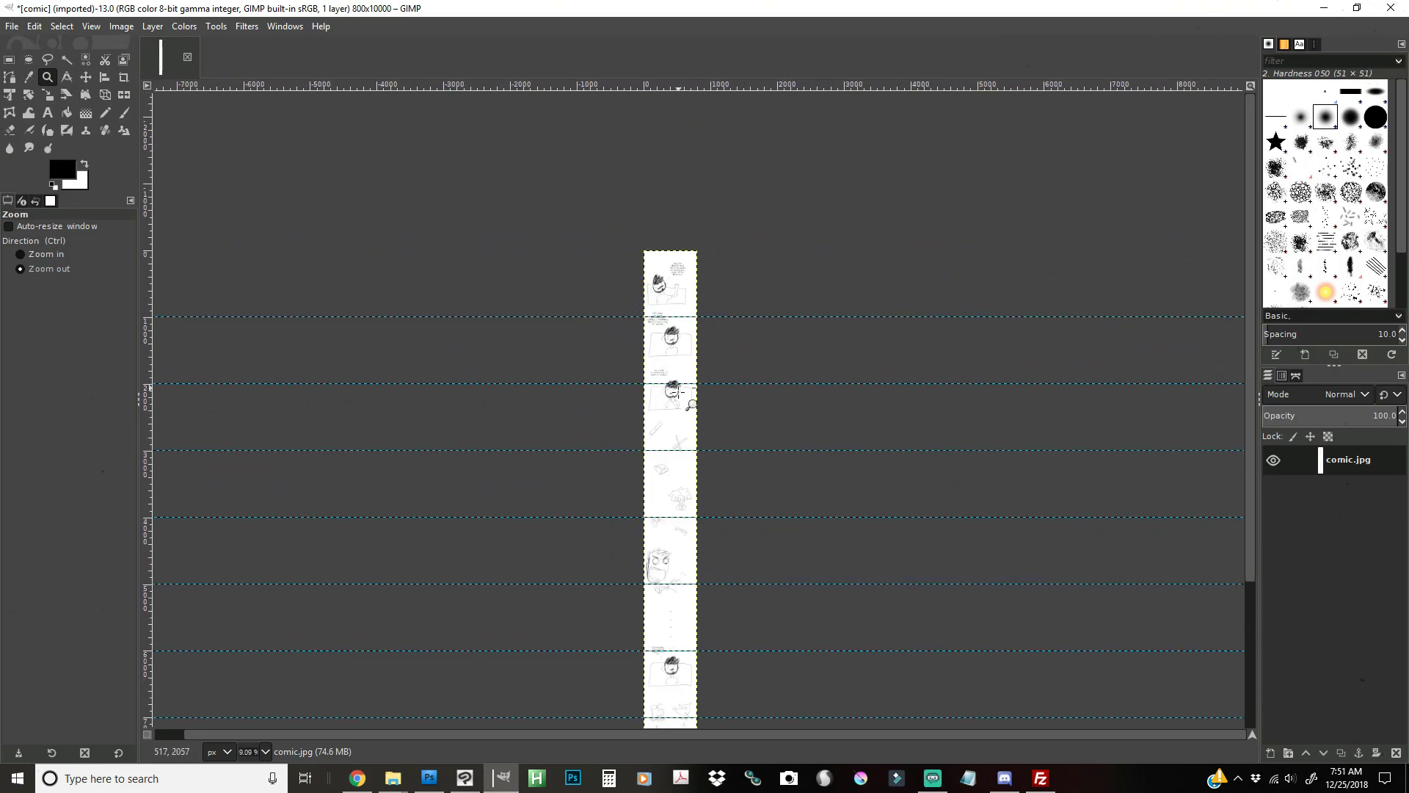
click(681, 293)
click(201, 44)
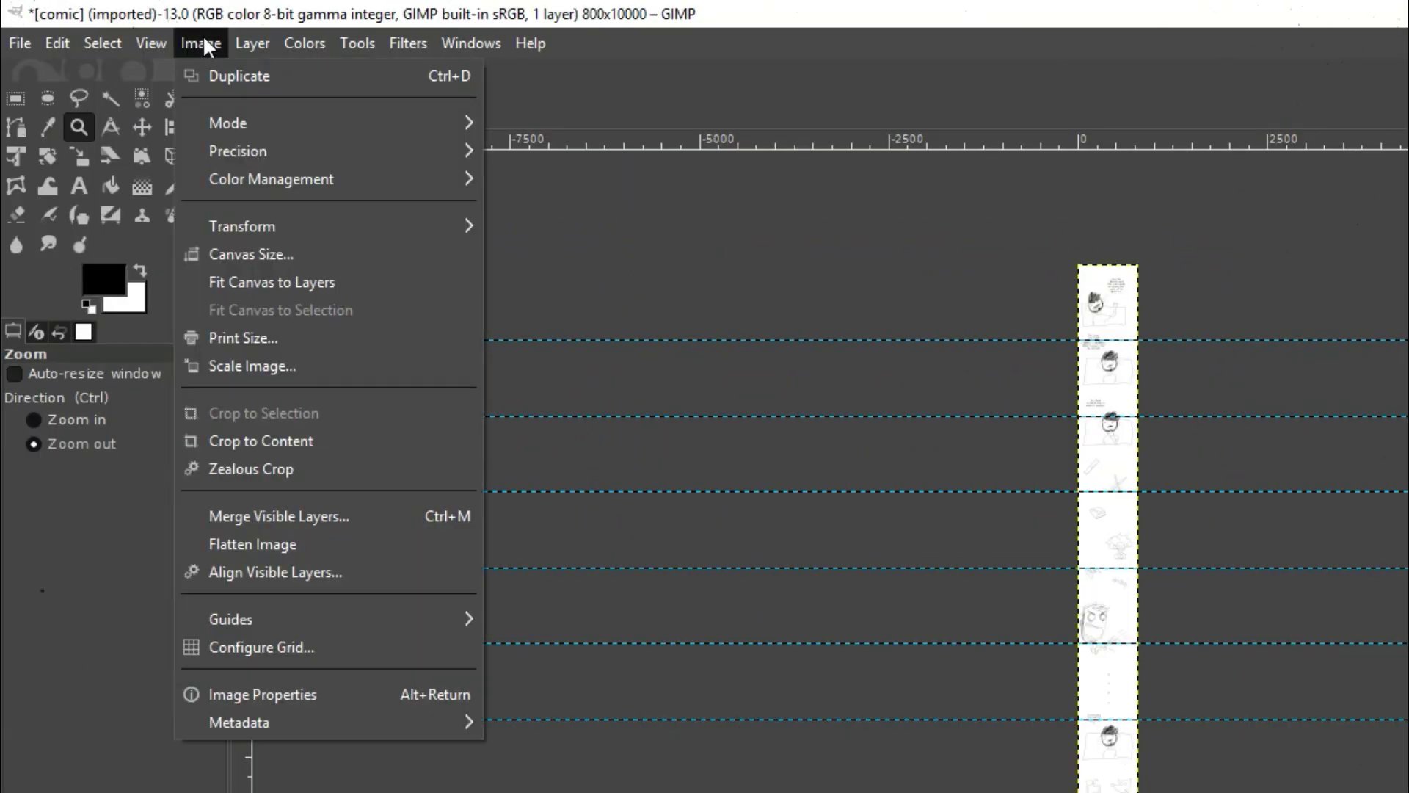
mouse_move(273, 226)
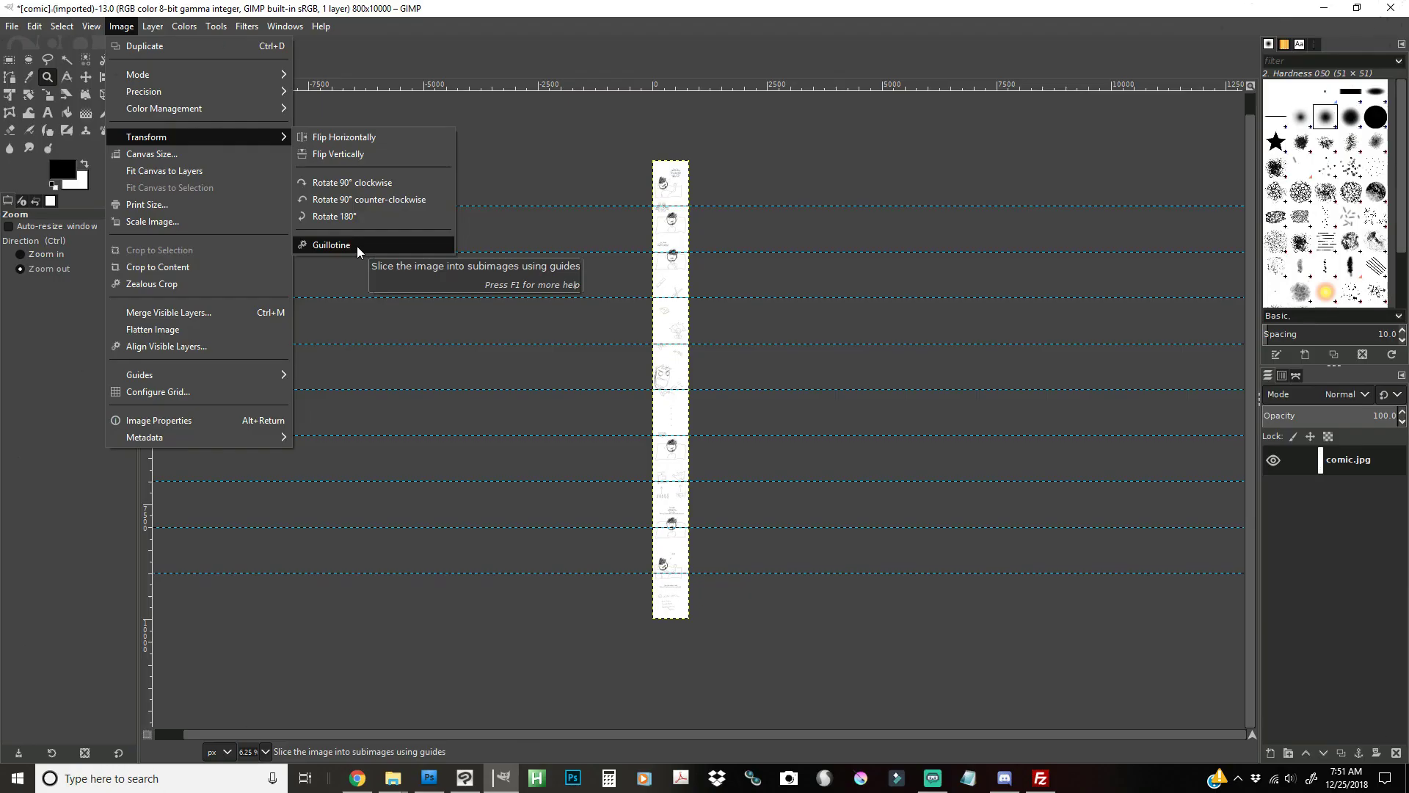
click(589, 403)
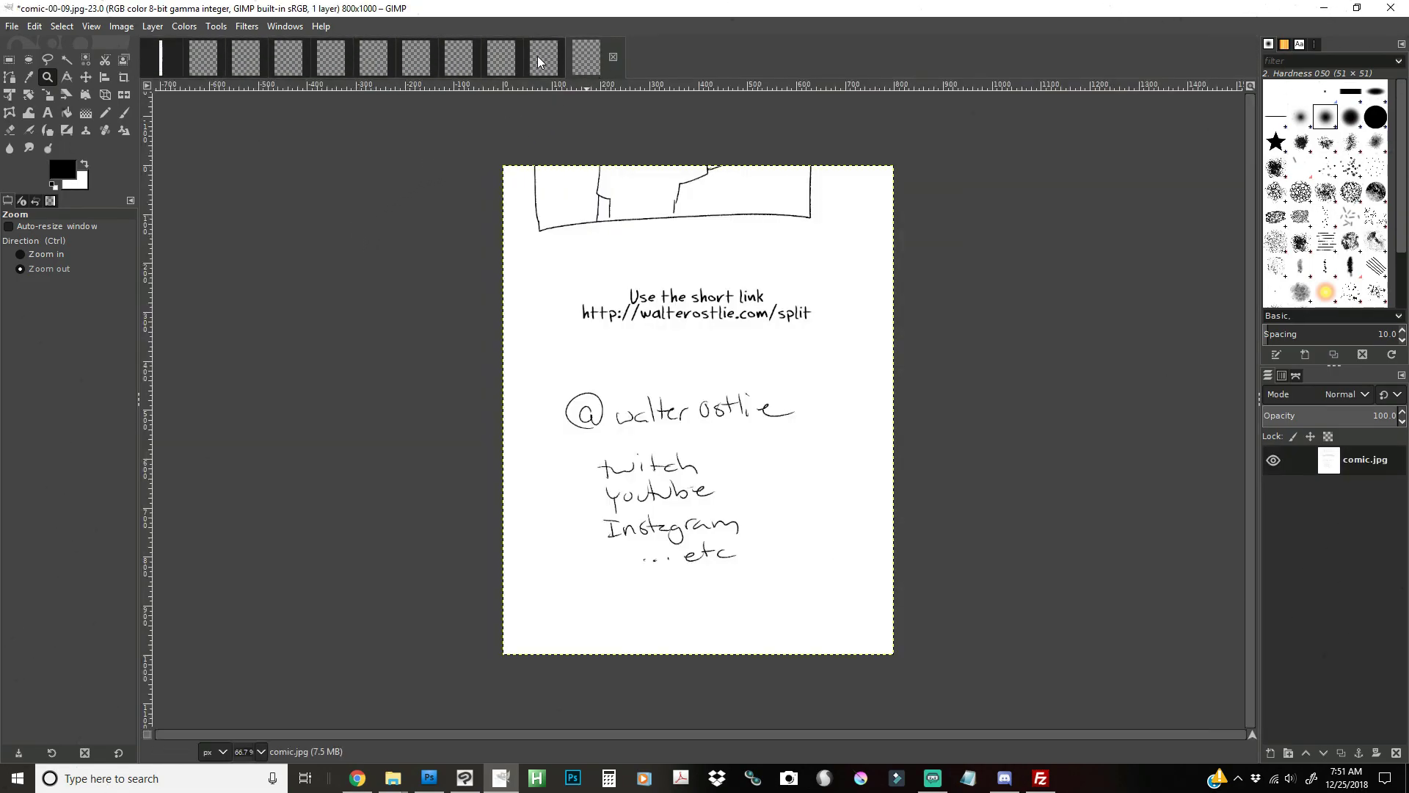
Review each slice from comic-00-08 back to comic-00-00, then return to the original comic.
click(544, 61)
click(492, 61)
click(457, 60)
click(415, 61)
click(372, 61)
click(331, 62)
click(288, 62)
click(246, 63)
click(192, 66)
click(166, 63)
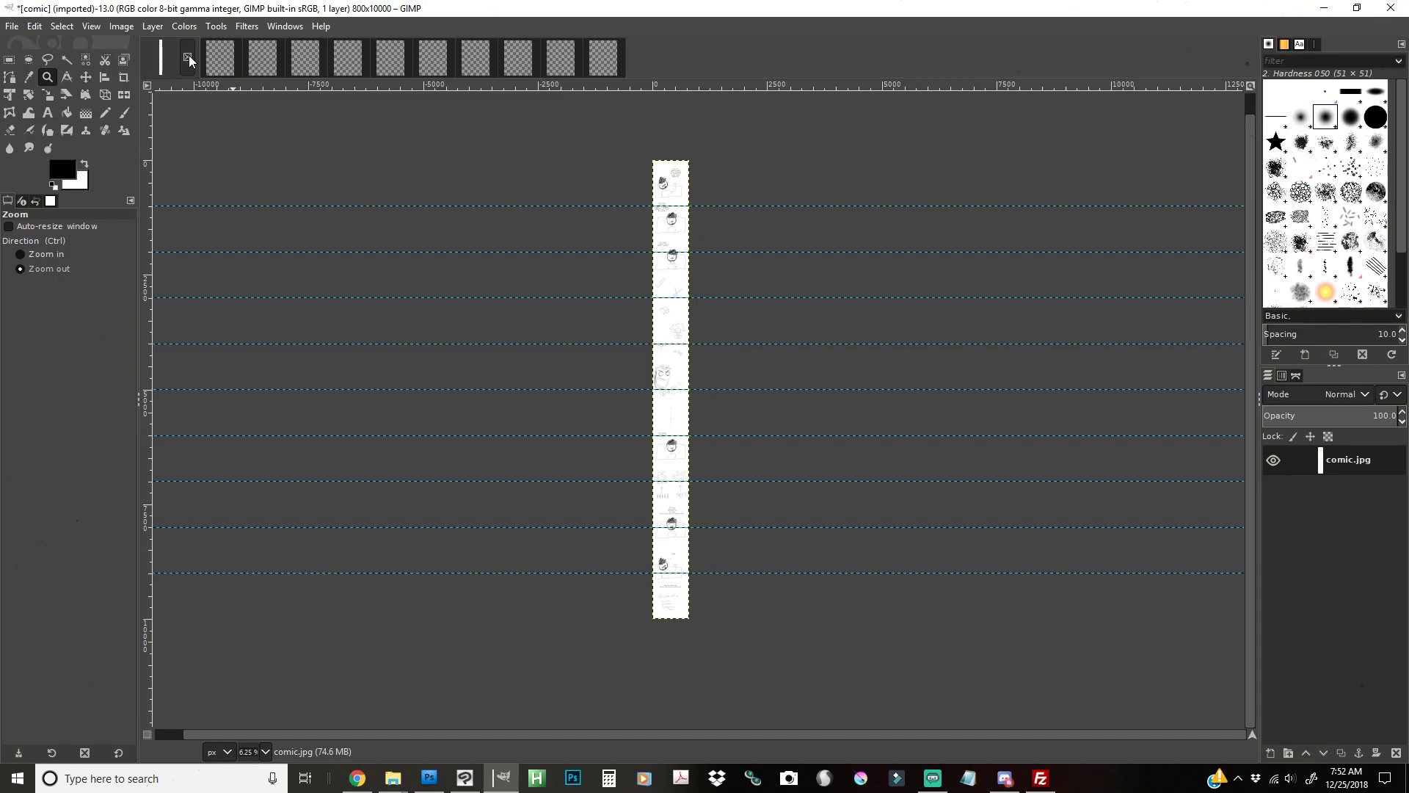
Close the original comic, discarding changes, and Save All slices as comic-00-xx.jpg.
click(188, 56)
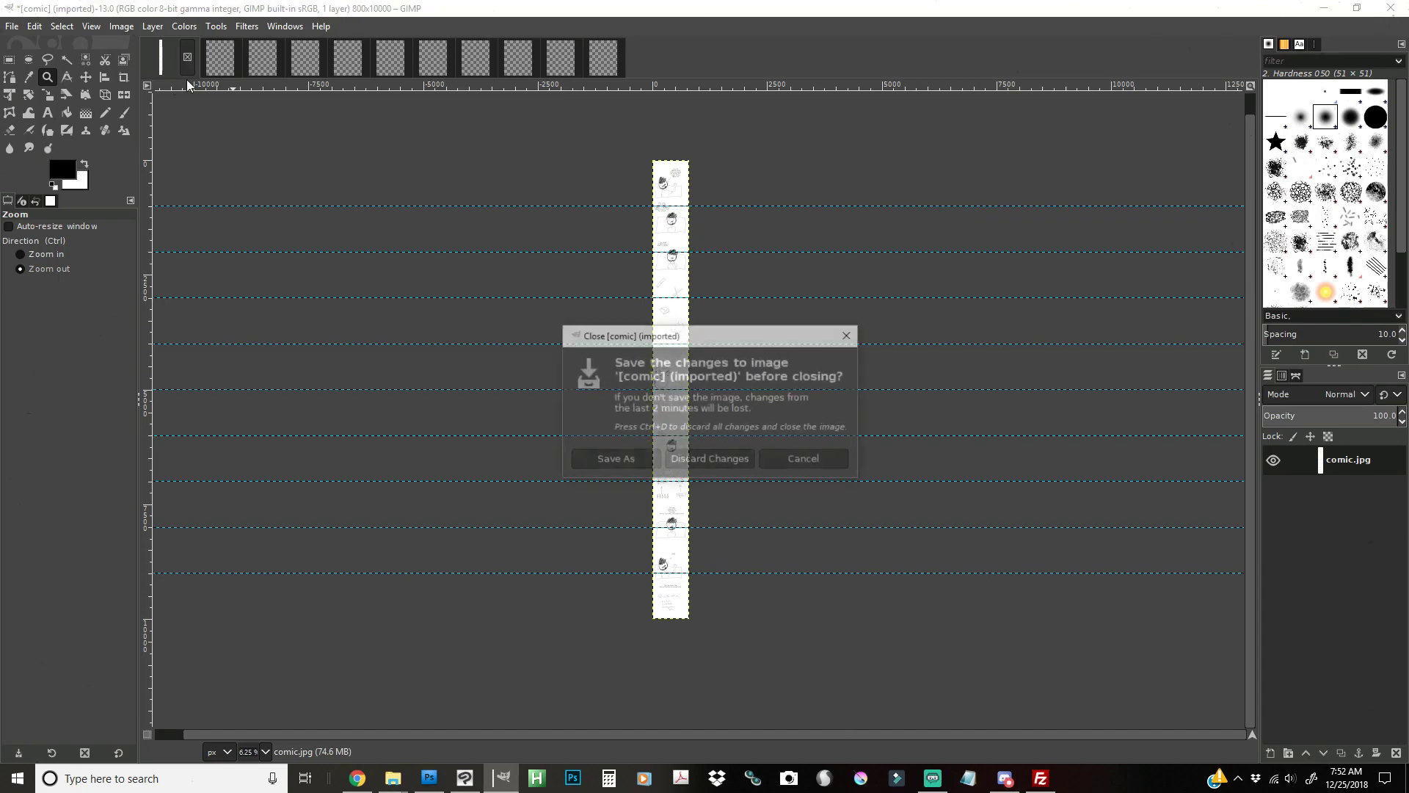
click(687, 458)
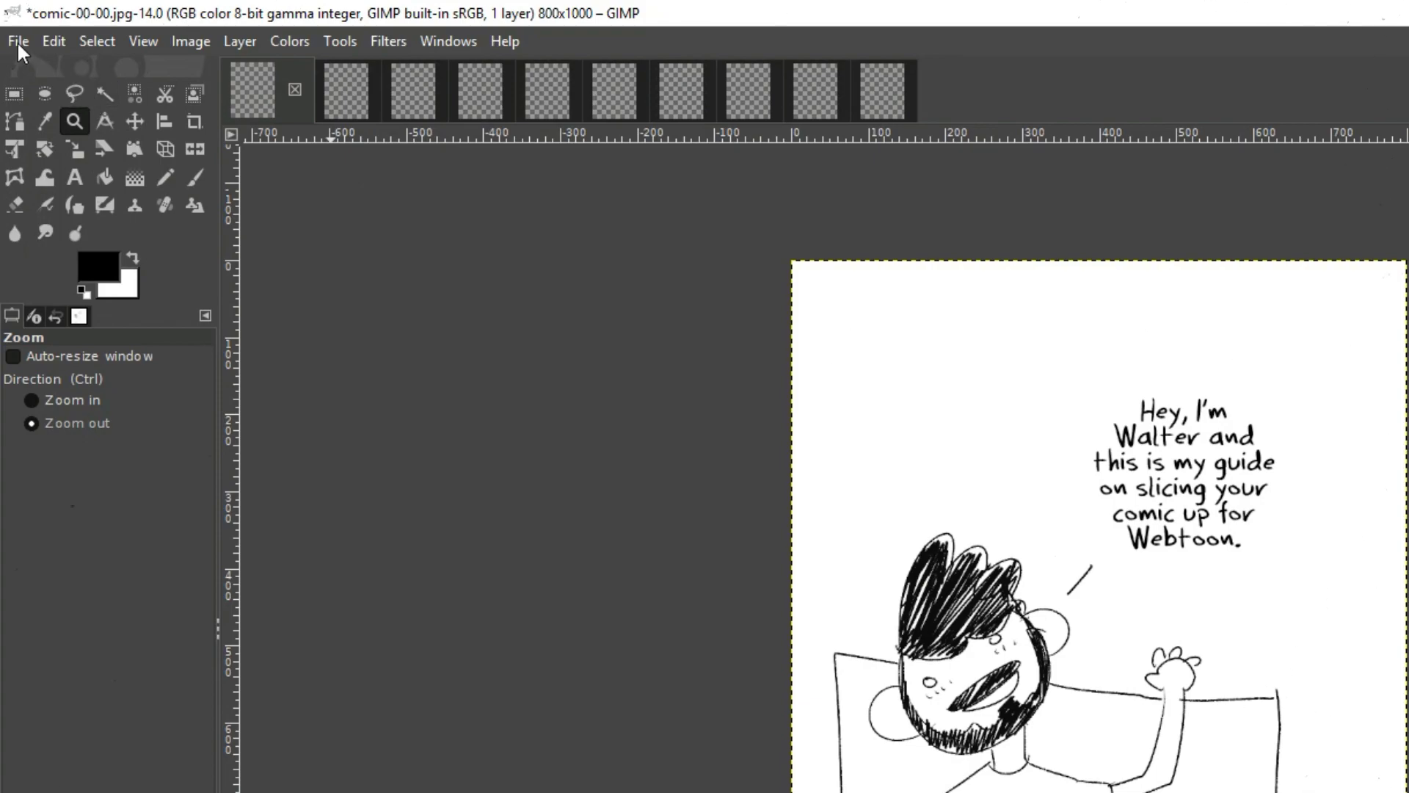
click(16, 41)
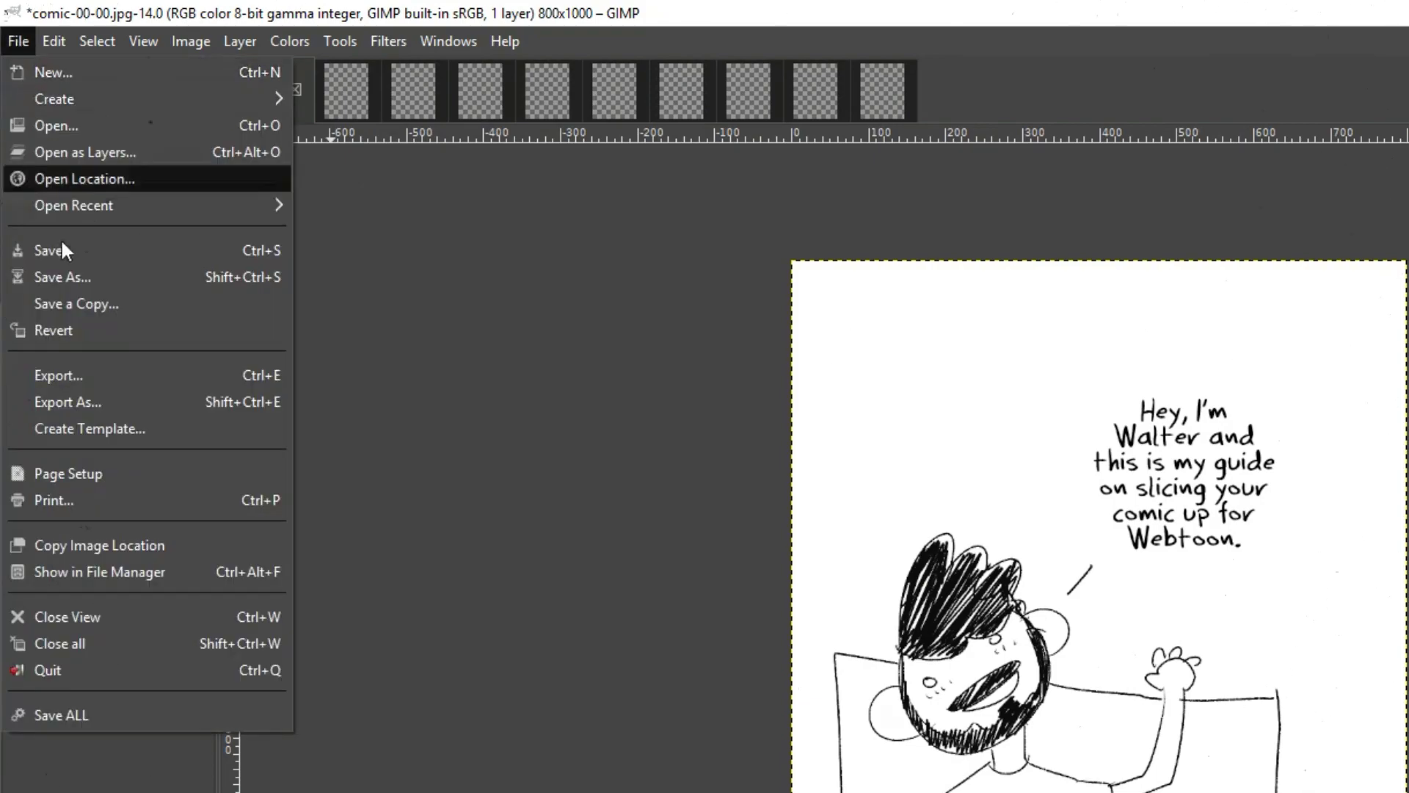
click(78, 708)
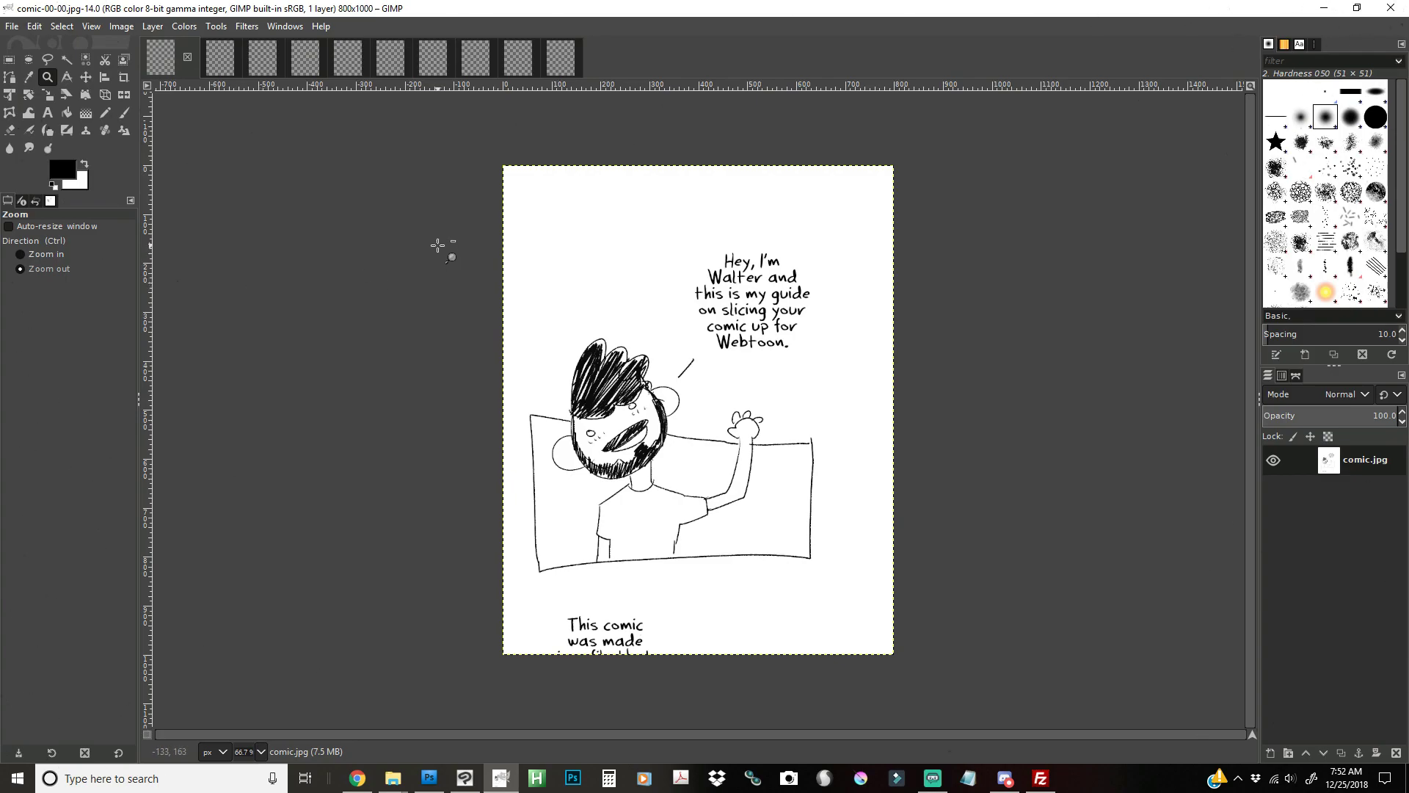
Select comic-00-00.jpg through comic-00-09.jpg in the SplitDemo folder.
key(alt+Tab)
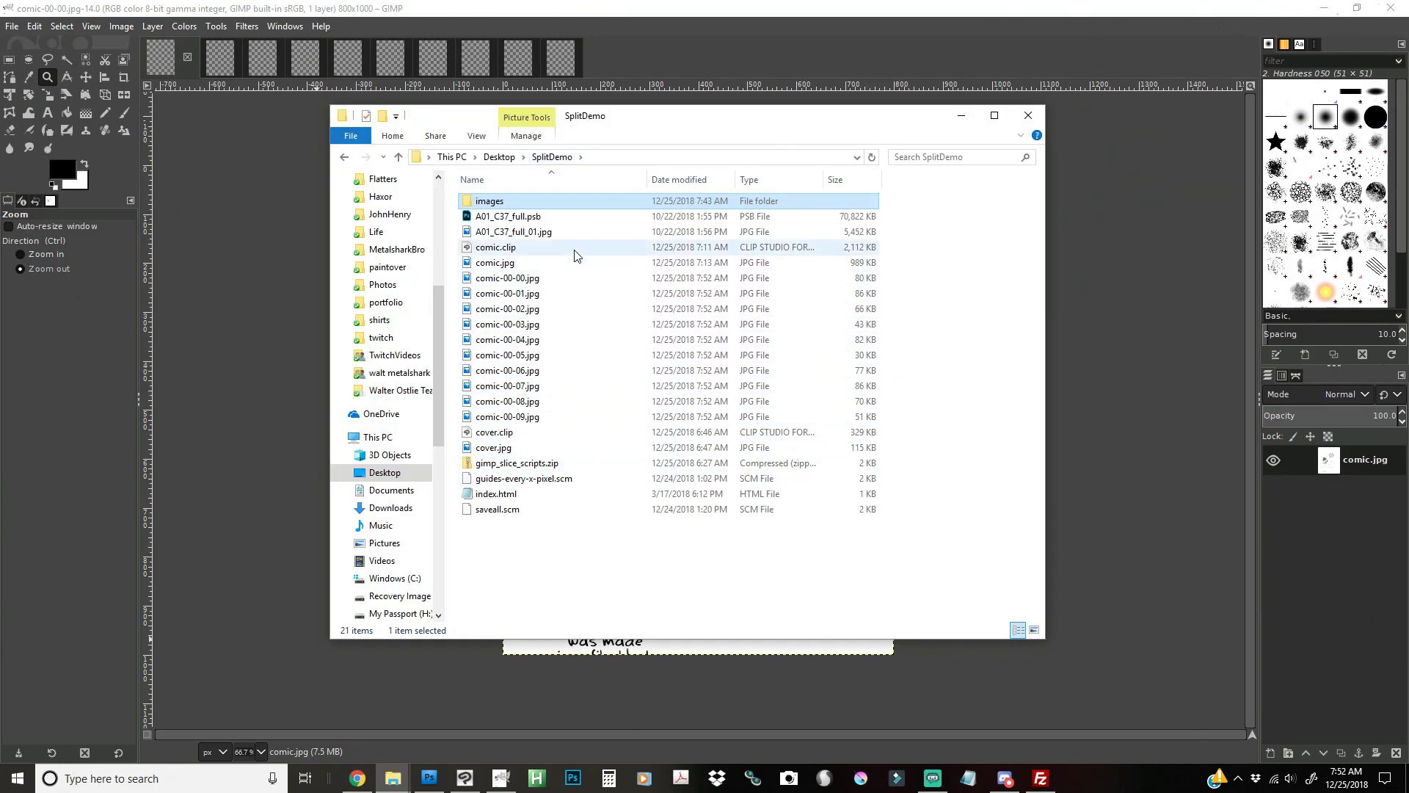
click(525, 277)
shift+click(566, 416)
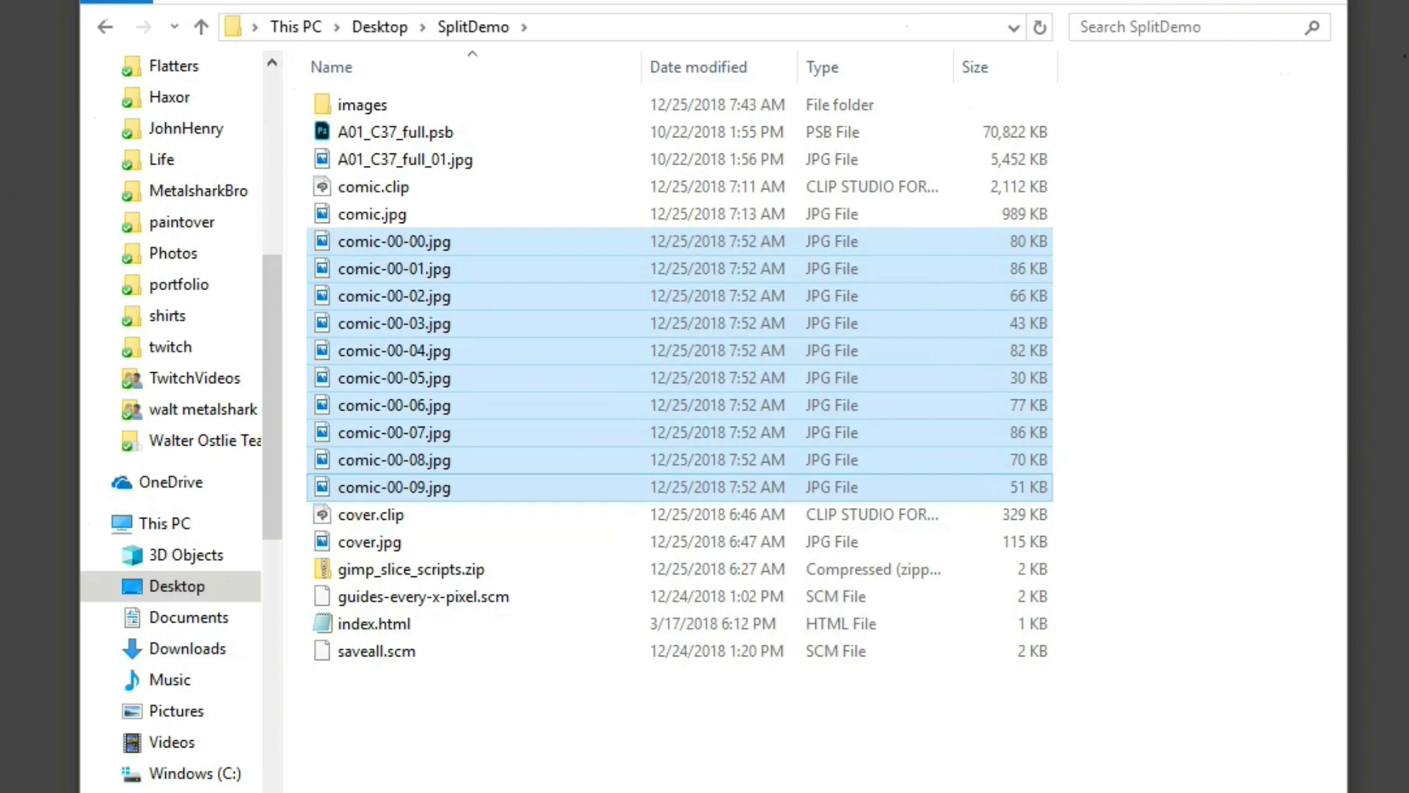
Add episode 1 titled 'Slice Comic' and bring up its image file chooser.
key(alt+Tab)
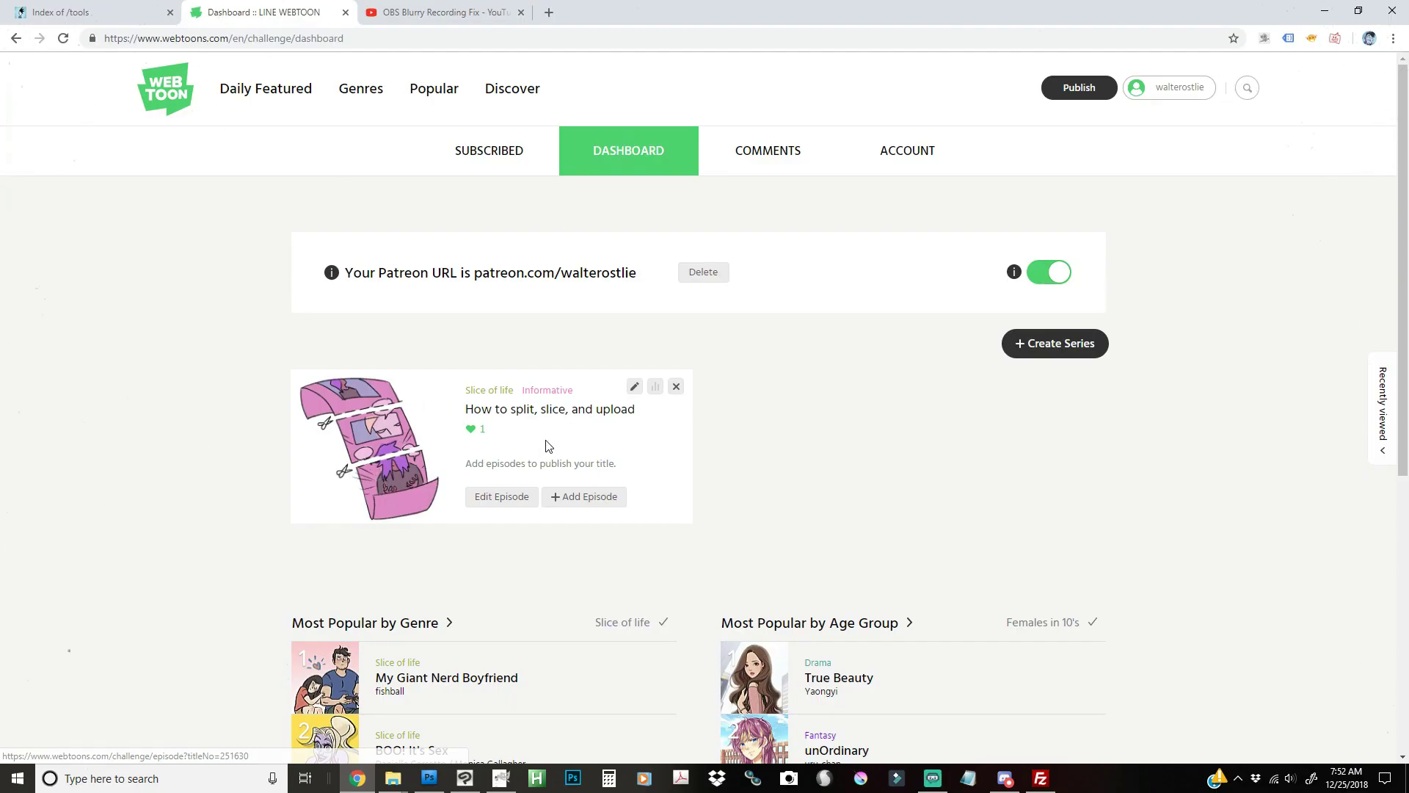
click(518, 502)
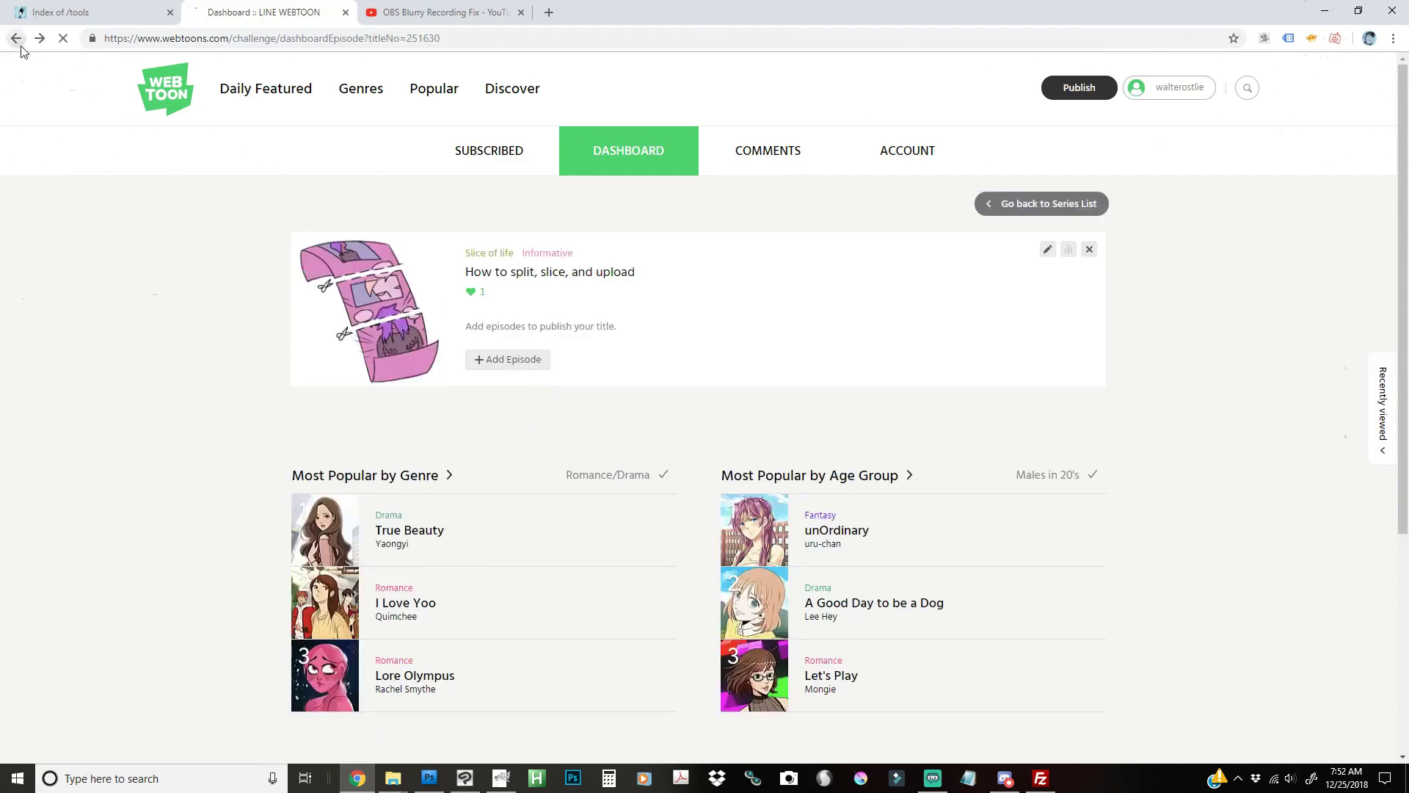
key(alt+Left)
click(578, 502)
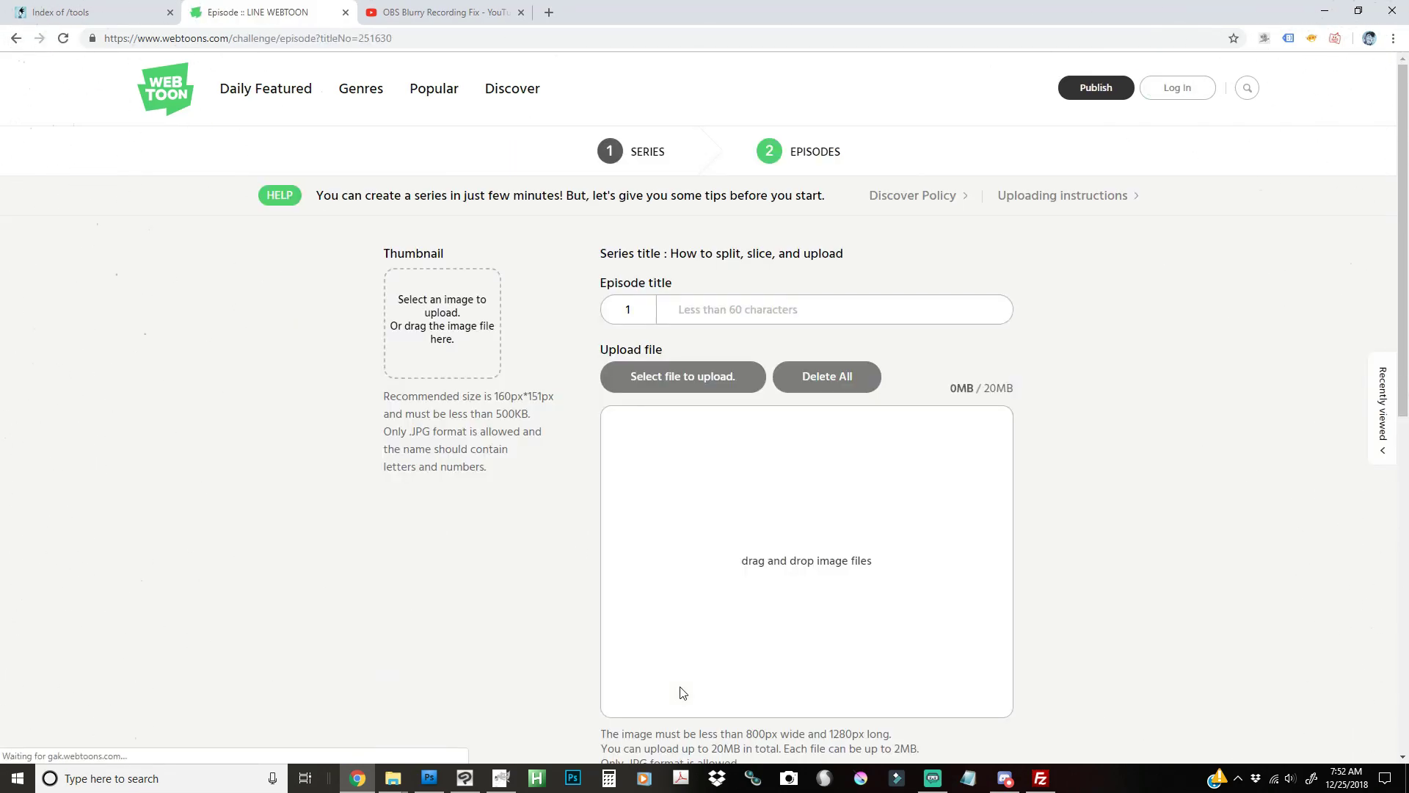
text(Slice Comic)
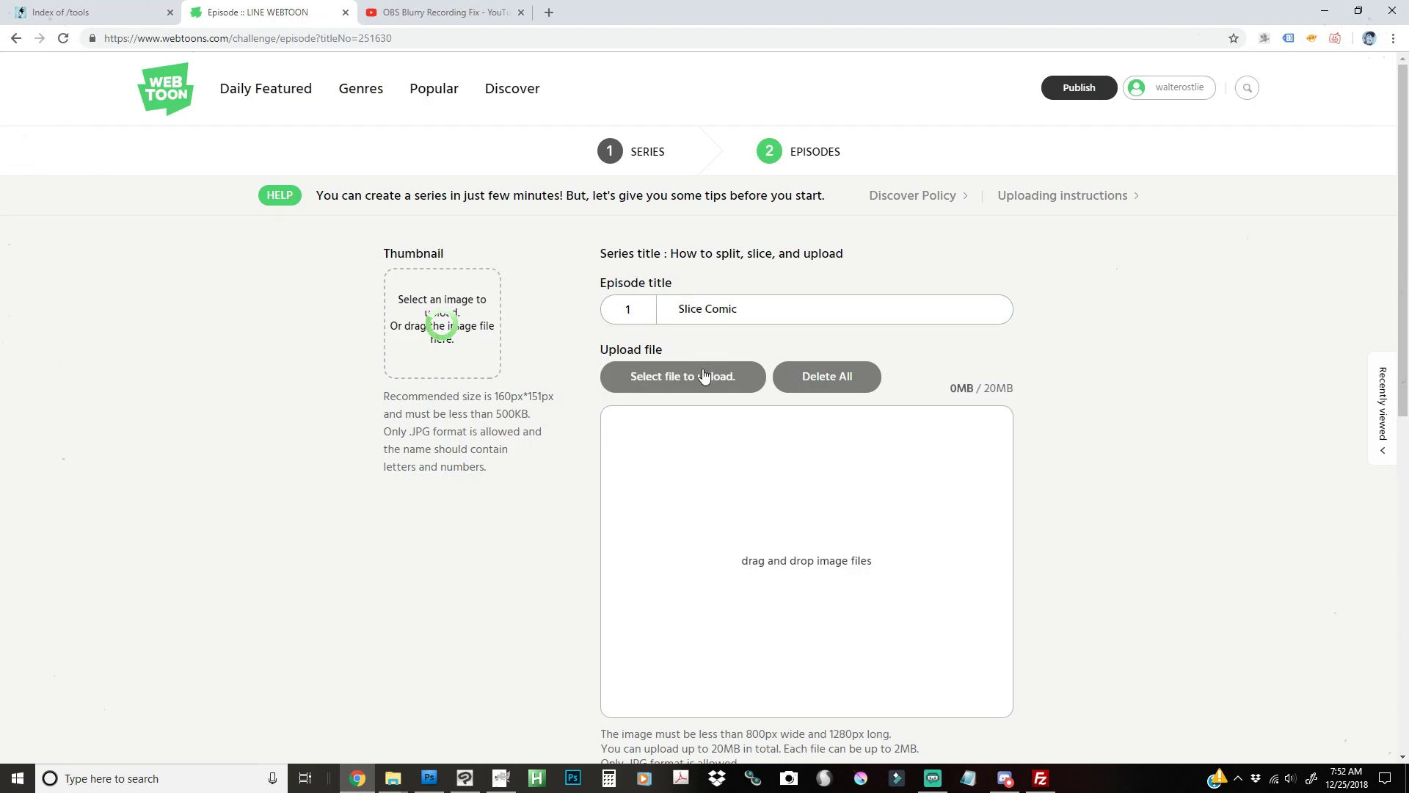
click(701, 376)
Upload comic-00-00.jpg through comic-00-09.jpg as the episode's images.
click(842, 378)
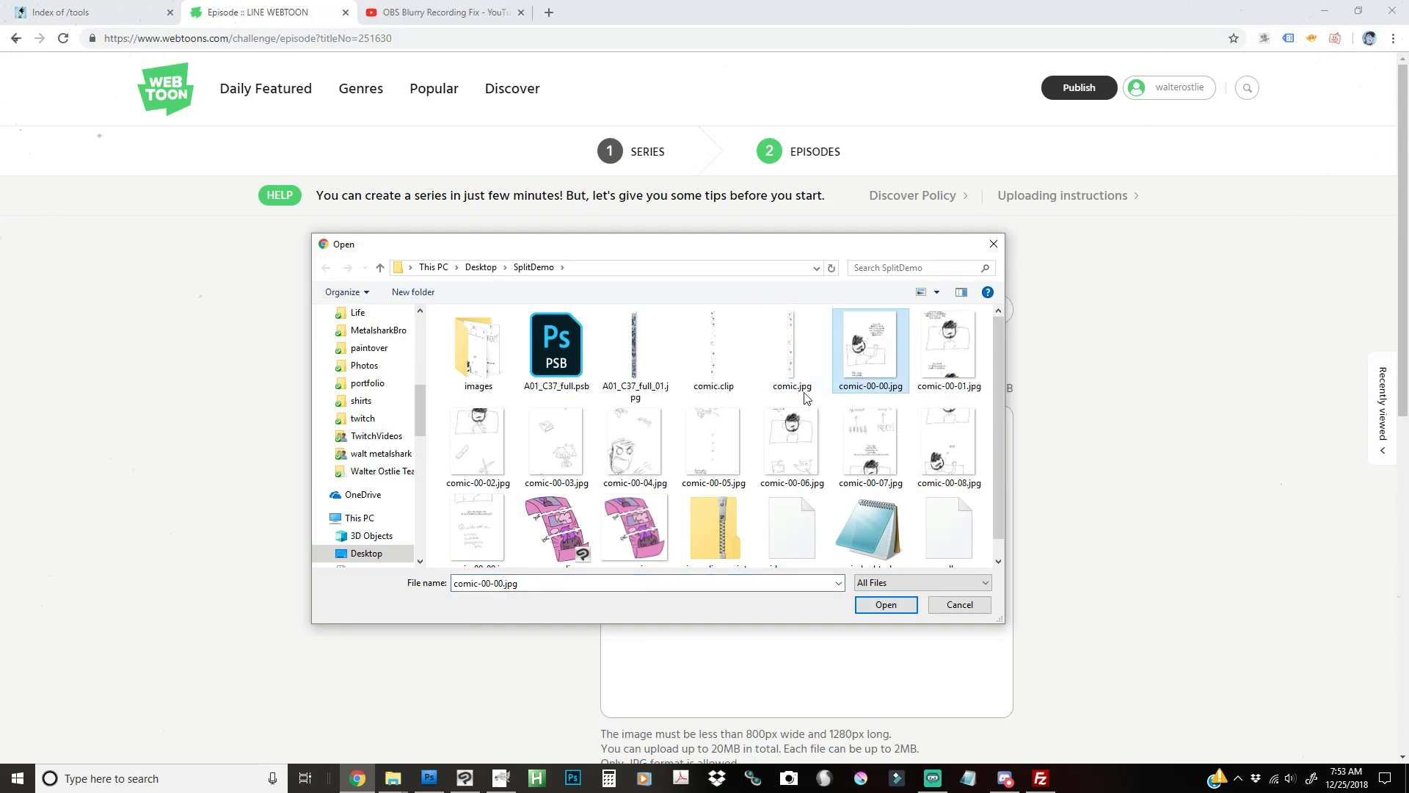
shift+click(496, 535)
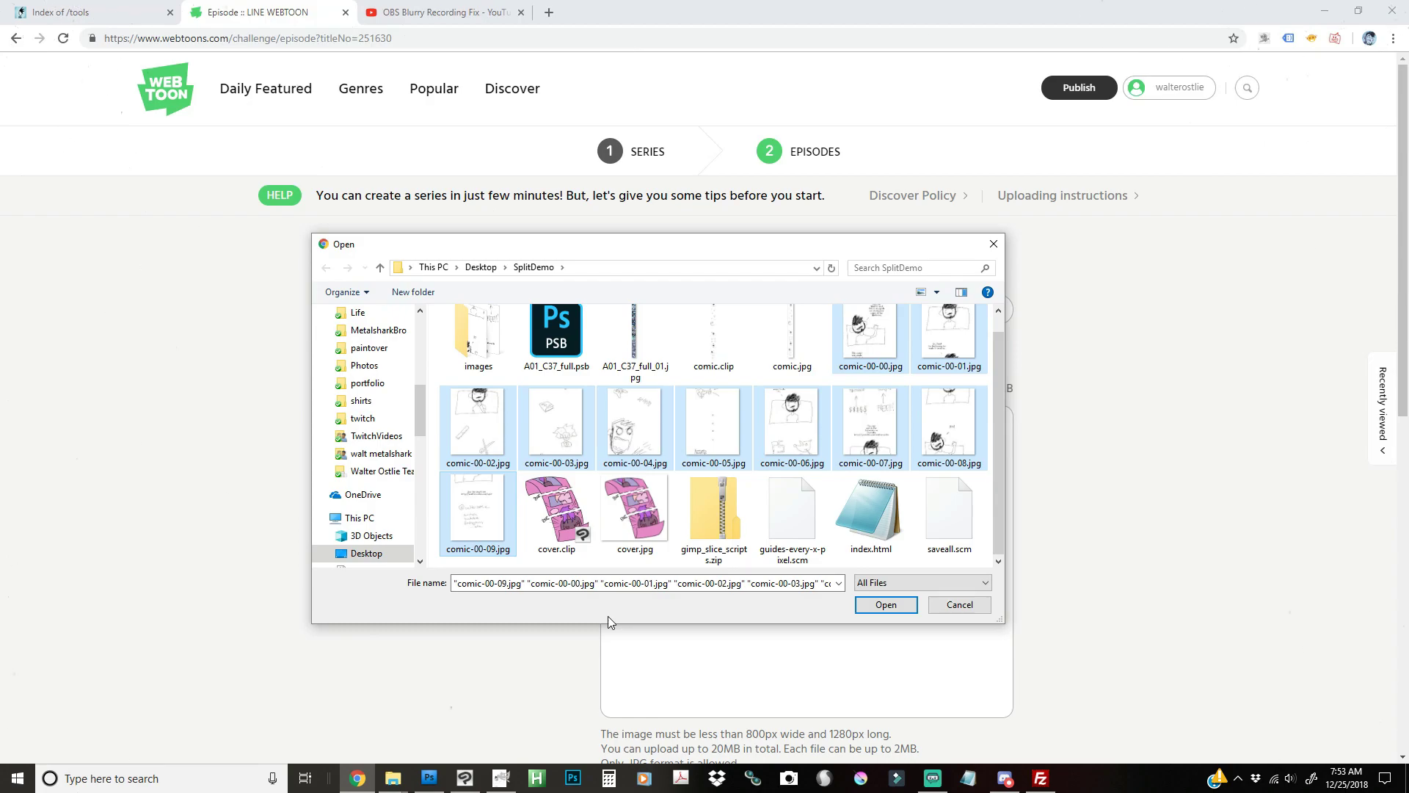
click(886, 603)
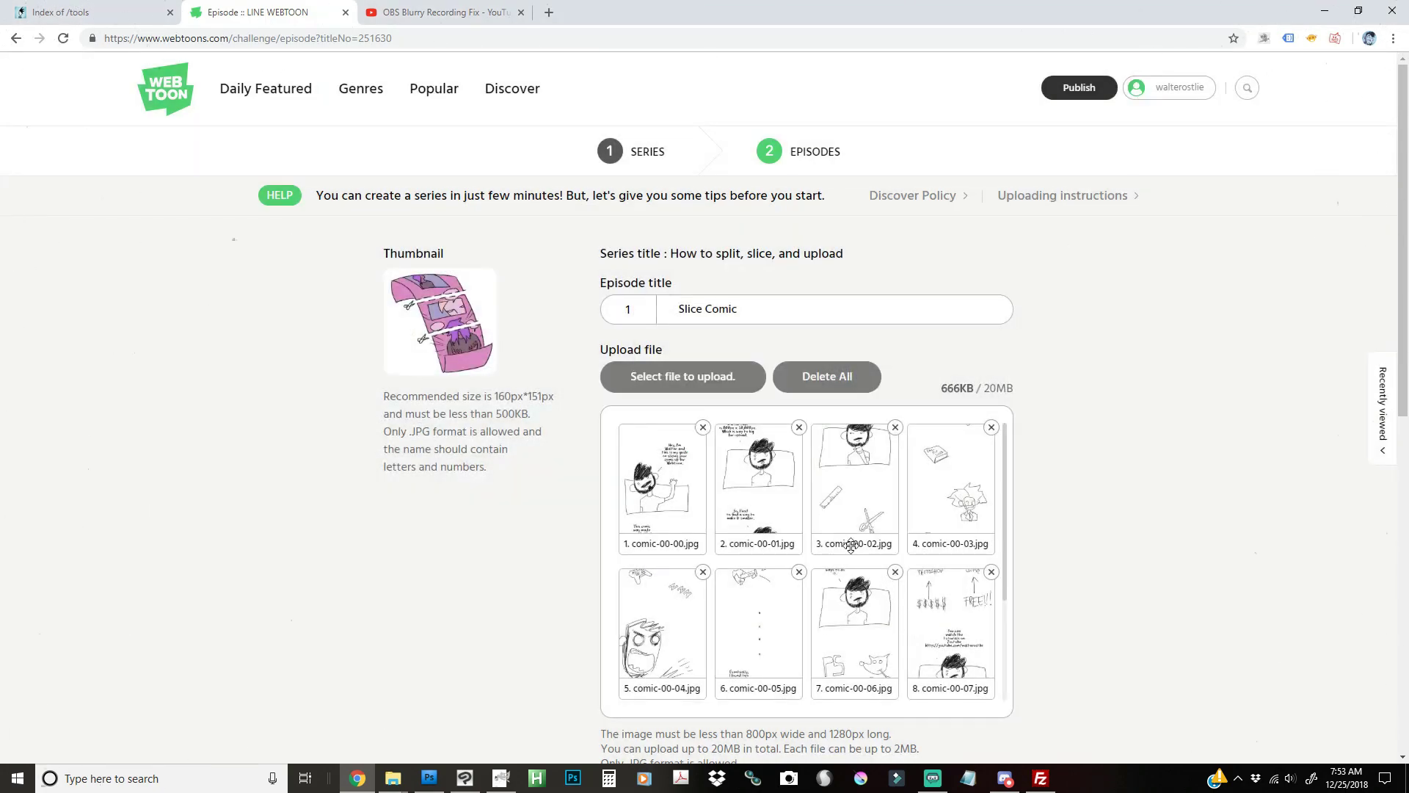
Publish the Slice Comic episode, confirm it, and open it in the viewer.
scroll(793, 506, down, 1)
scroll(744, 631, down, 1)
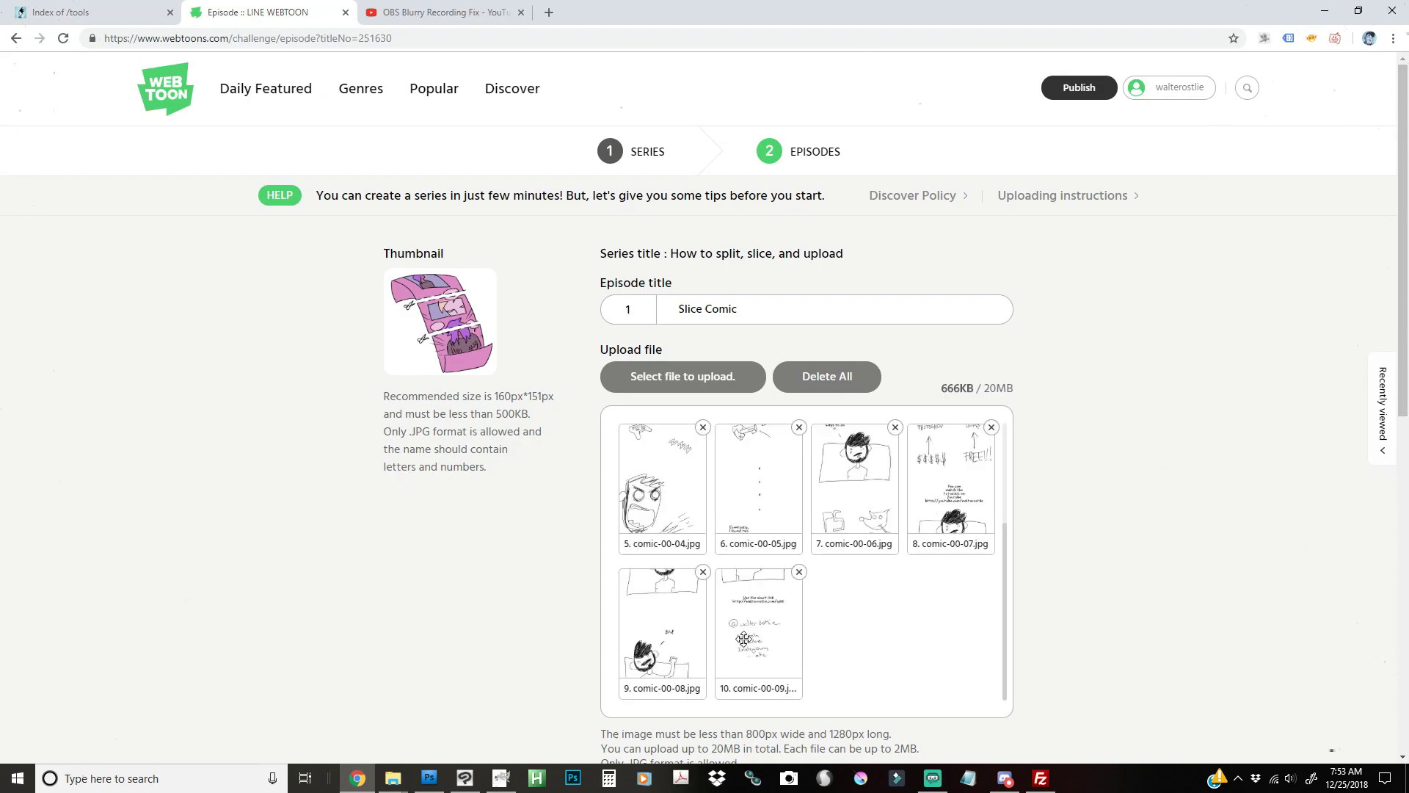
scroll(771, 623, down, 4)
click(882, 596)
click(669, 710)
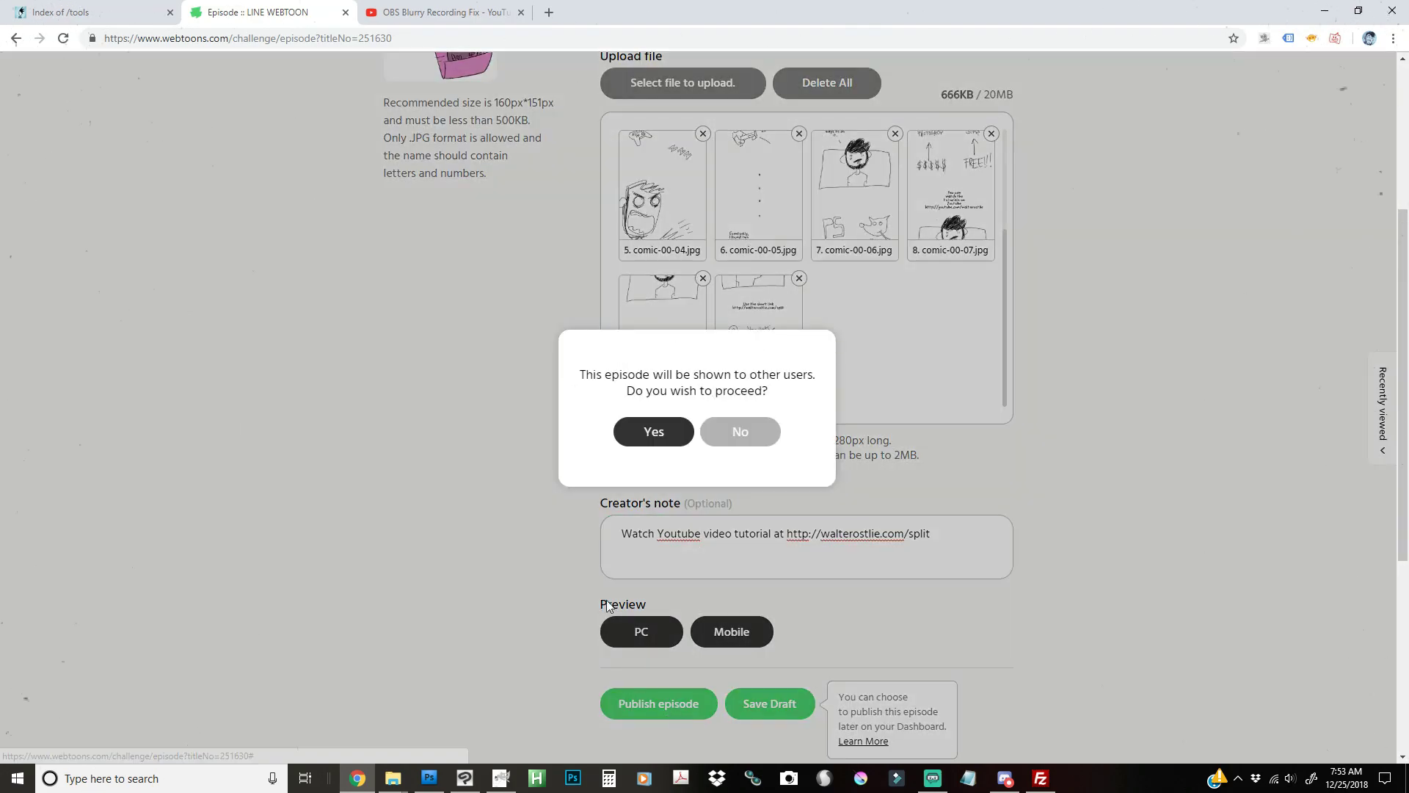
click(655, 429)
click(382, 442)
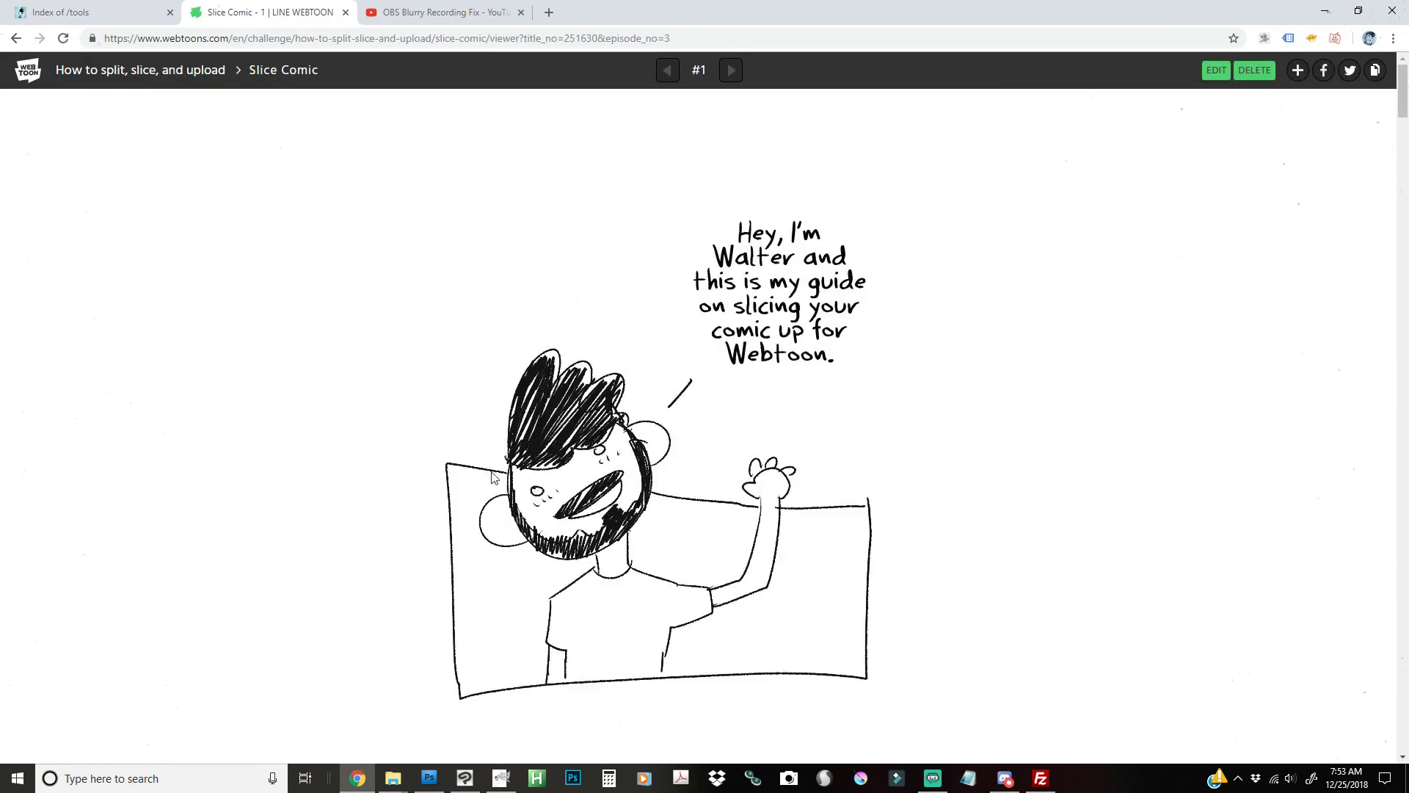
scroll(682, 459, down, 14)
scroll(683, 460, down, 12)
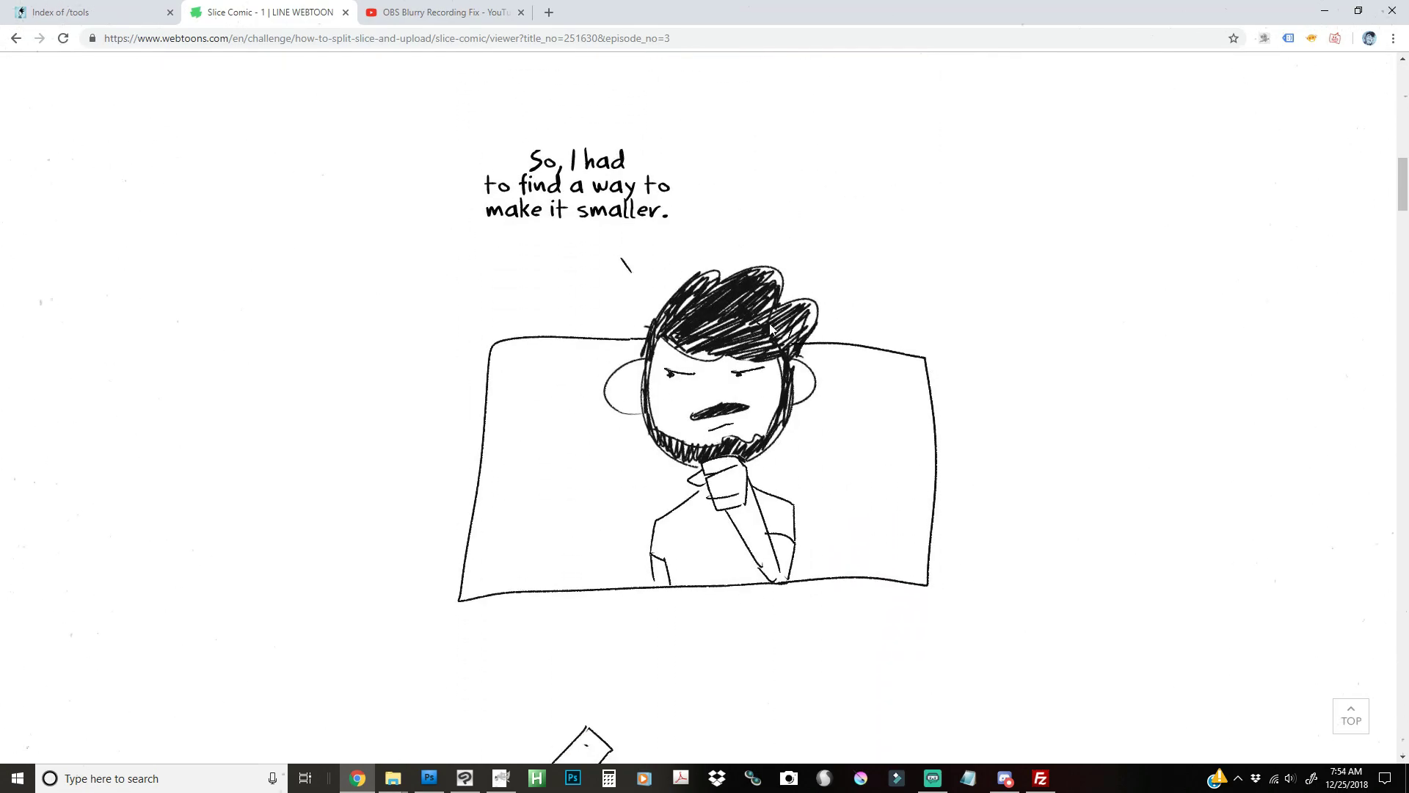
scroll(697, 363, down, 20)
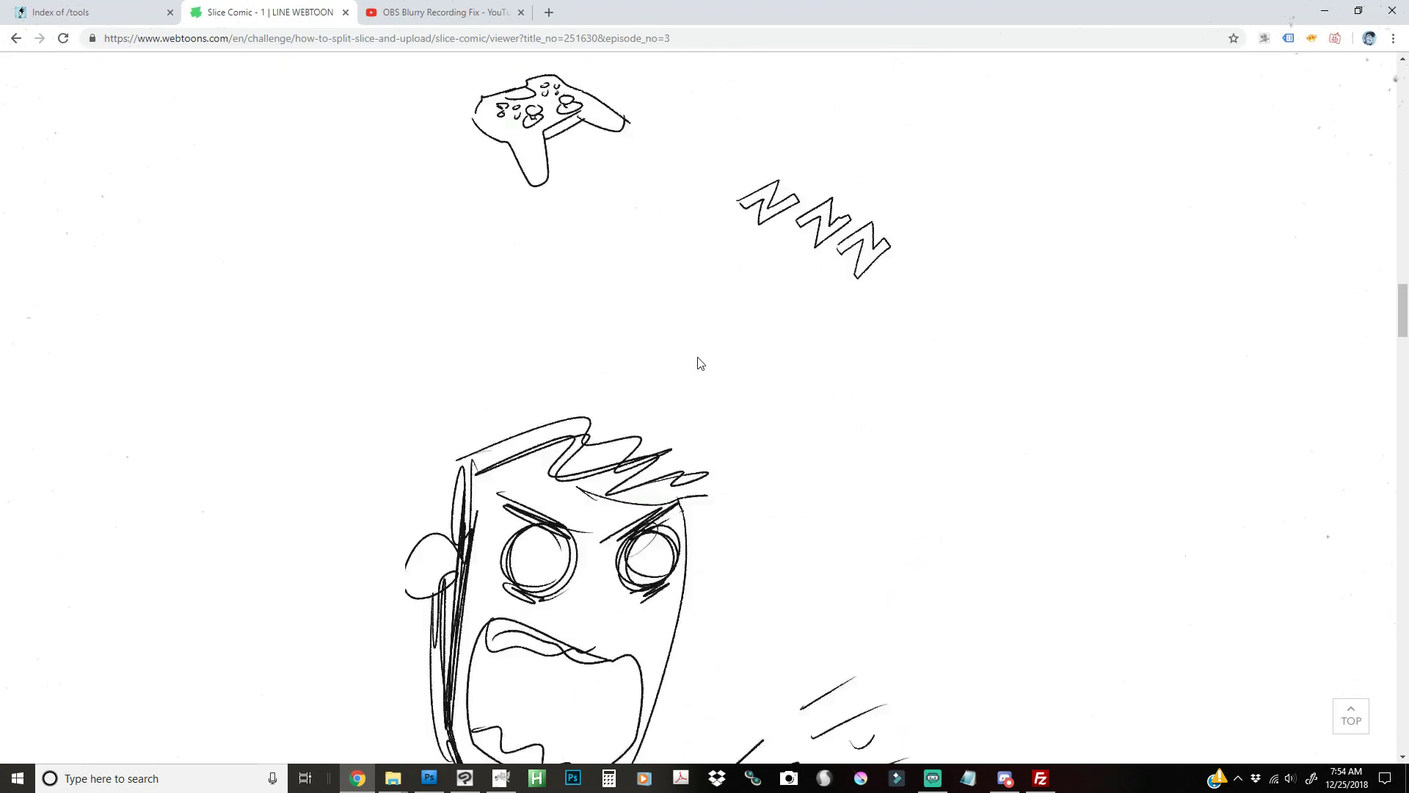
scroll(697, 364, down, 20)
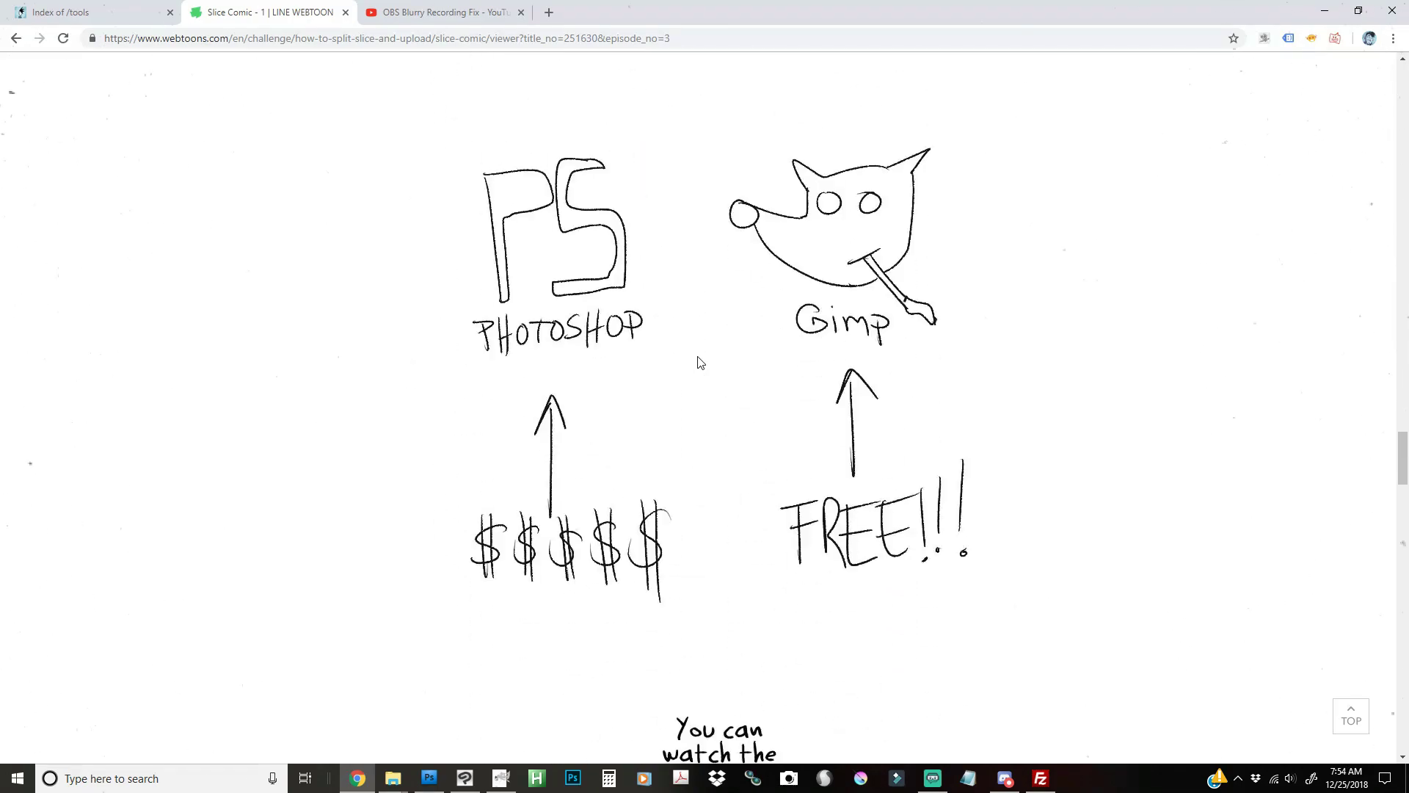
scroll(697, 362, down, 20)
scroll(698, 361, up, 6)
scroll(699, 362, up, 1)
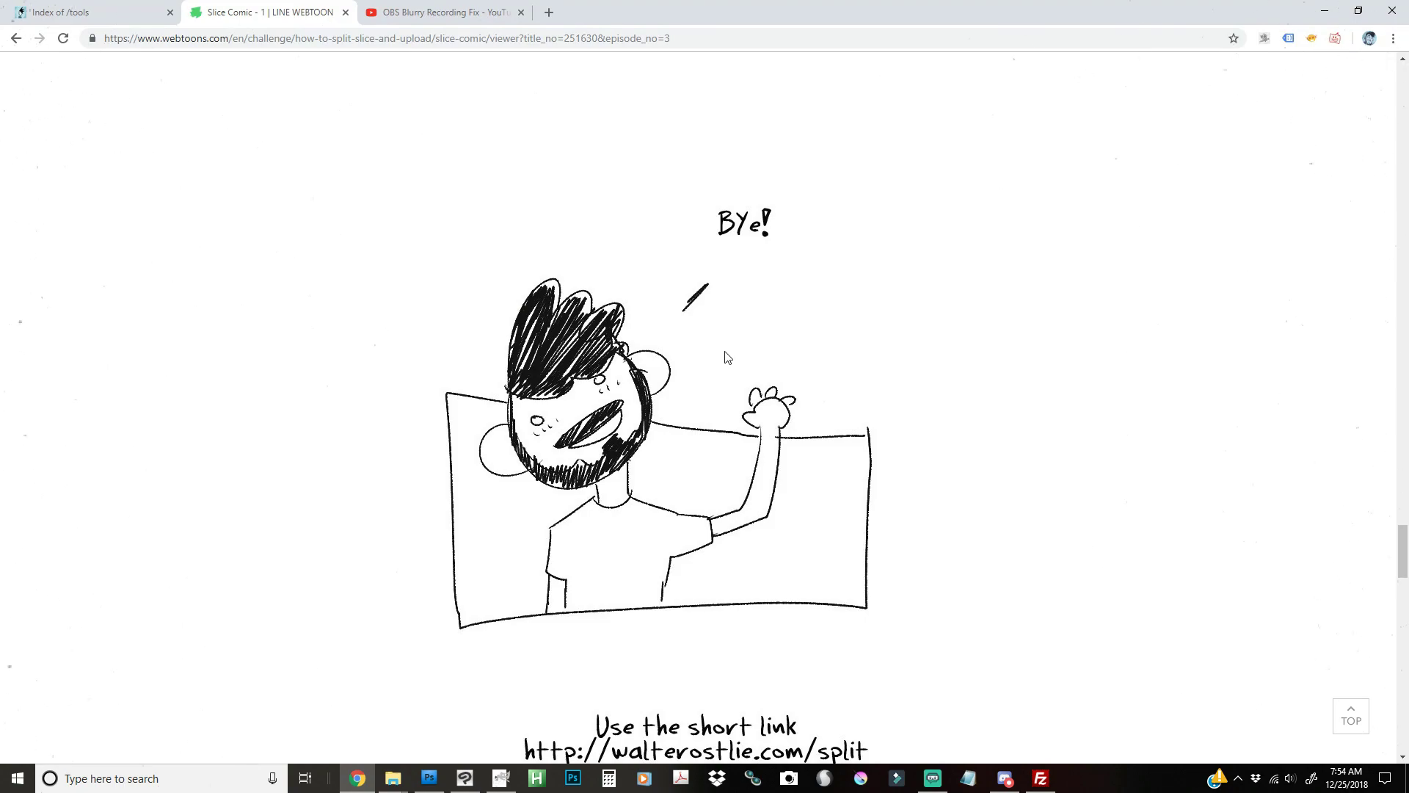